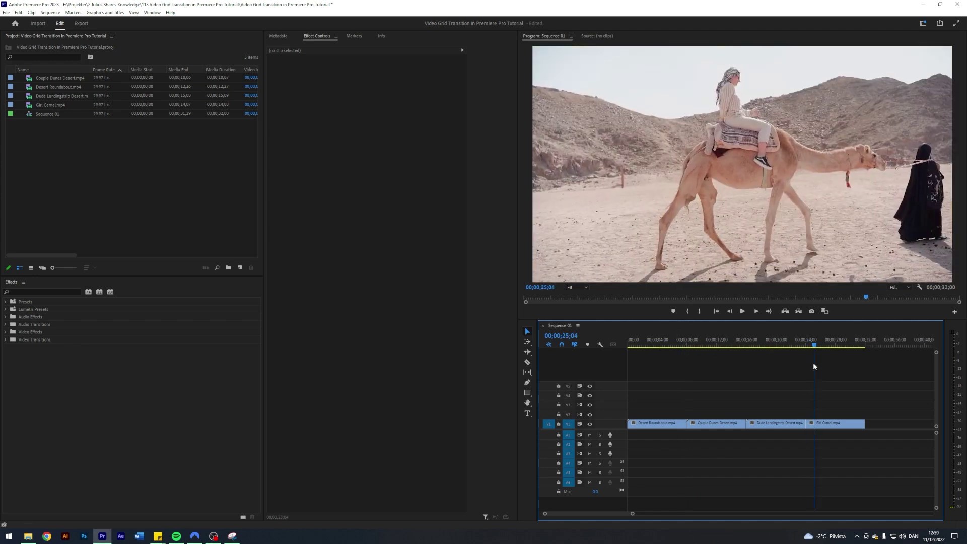
# Set the playhead to 00;00;05;00 and move the Girl Camel clip onto track V2 so it starts there.
pyautogui.press('Up')
pyautogui.press('Up')
pyautogui.press('Up')
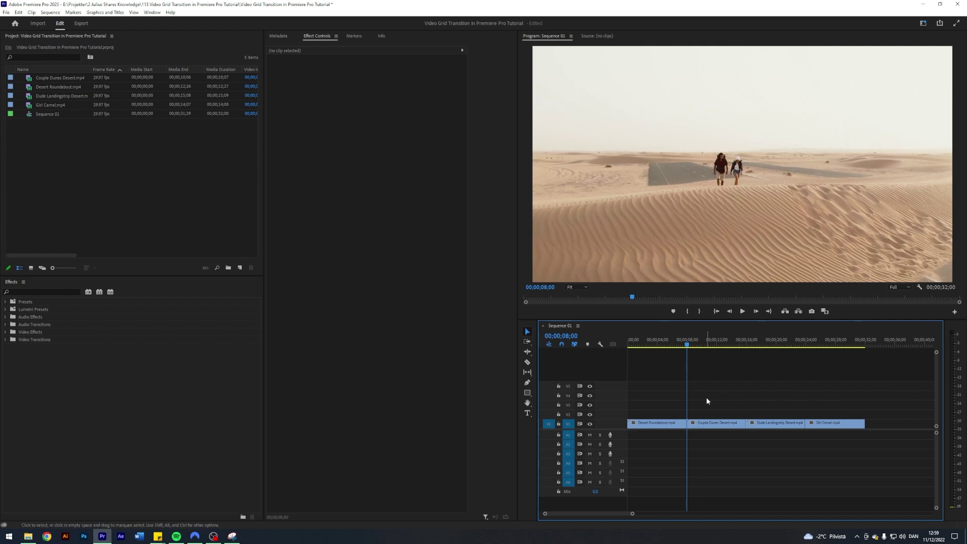
pyautogui.press('\\')
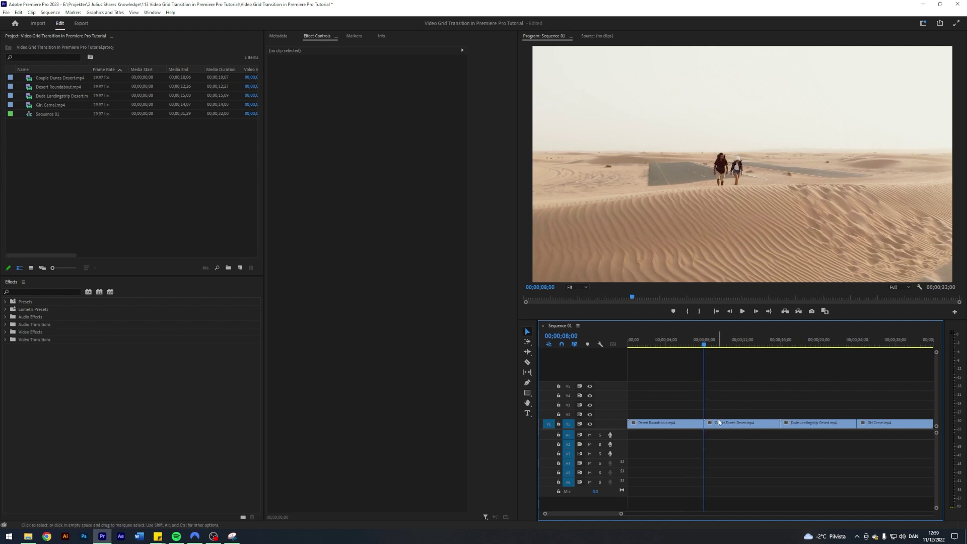
pyautogui.click(548, 287)
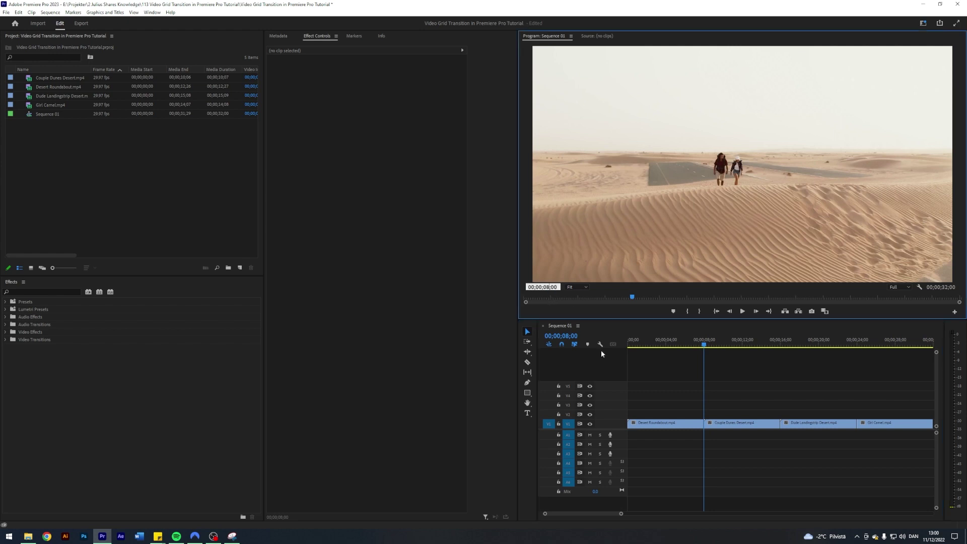
pyautogui.write('500')
pyautogui.press('Return')
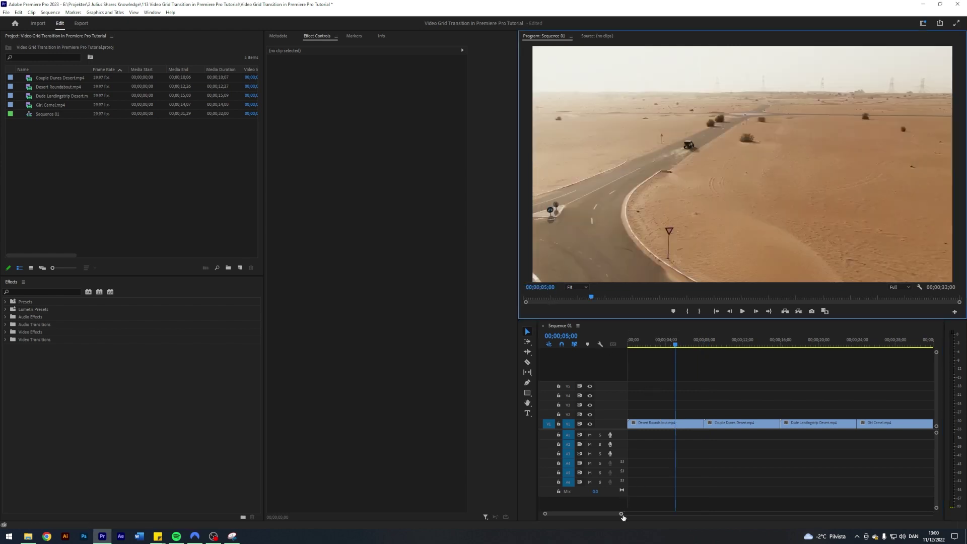
pyautogui.moveTo(621, 514); pyautogui.dragTo(635, 514)
pyautogui.moveTo(816, 427); pyautogui.dragTo(688, 414)
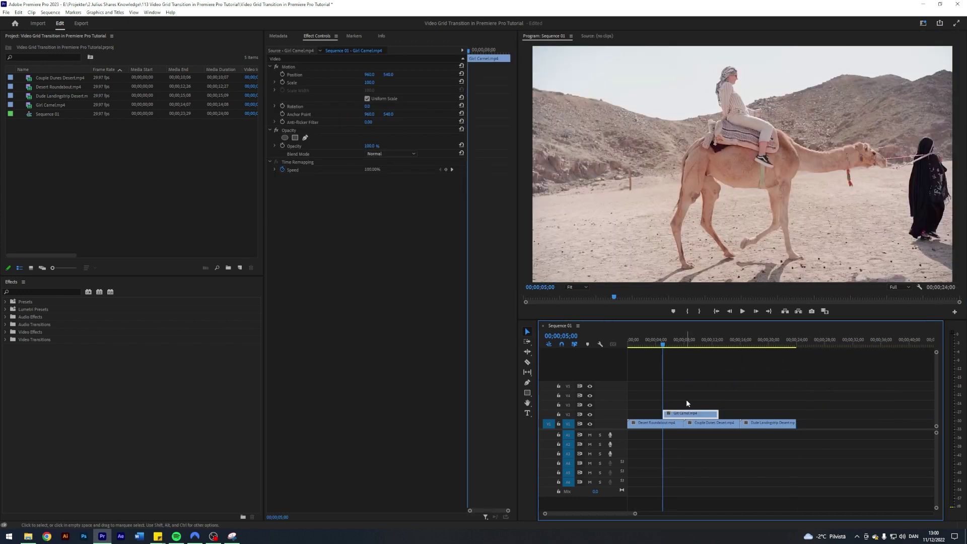
pyautogui.click(685, 398)
pyautogui.moveTo(635, 514); pyautogui.dragTo(622, 514)
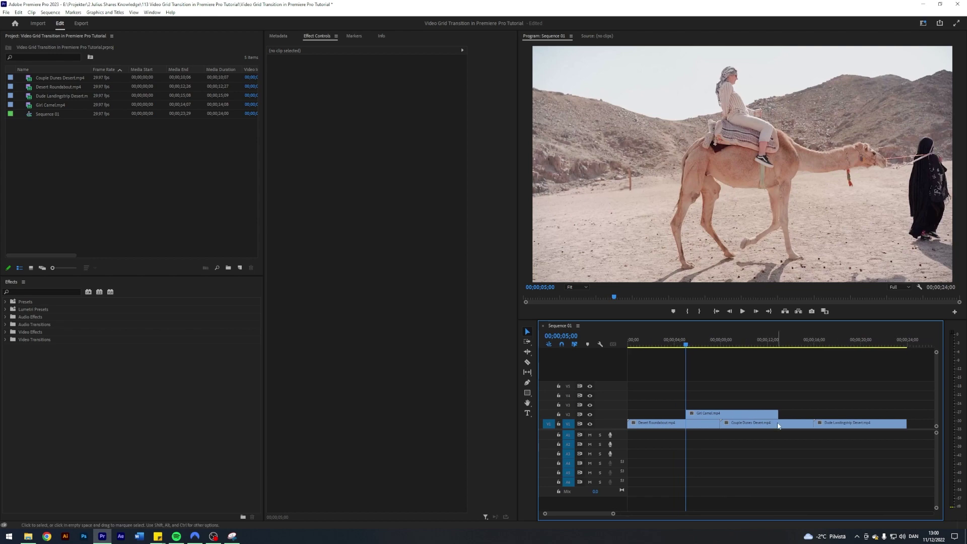
# Stack Couple Dunes Desert on V2, Dude Landingstrip Desert on V3 and Girl Camel on V4, all starting at 5 seconds.
pyautogui.moveTo(684, 352); pyautogui.dragTo(790, 381)
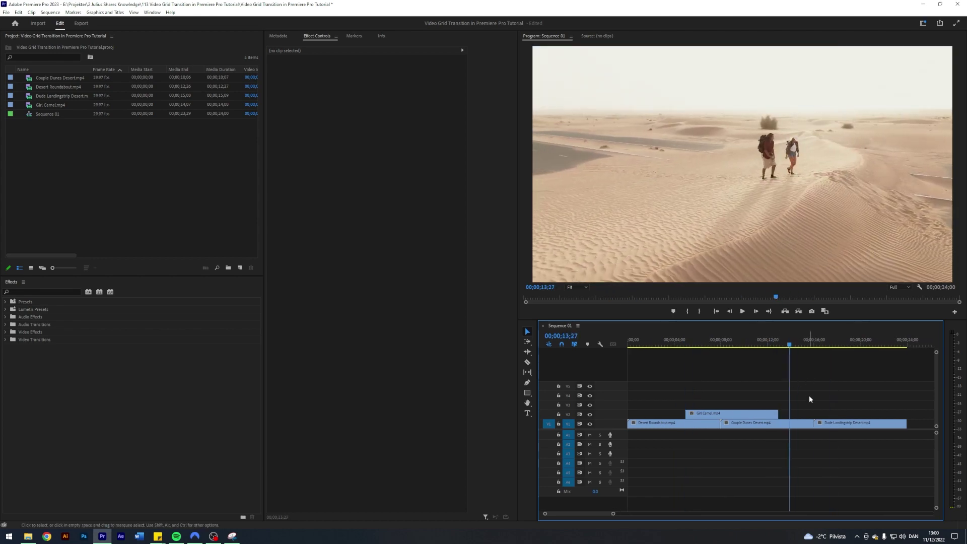
pyautogui.press('Up')
pyautogui.press('Up')
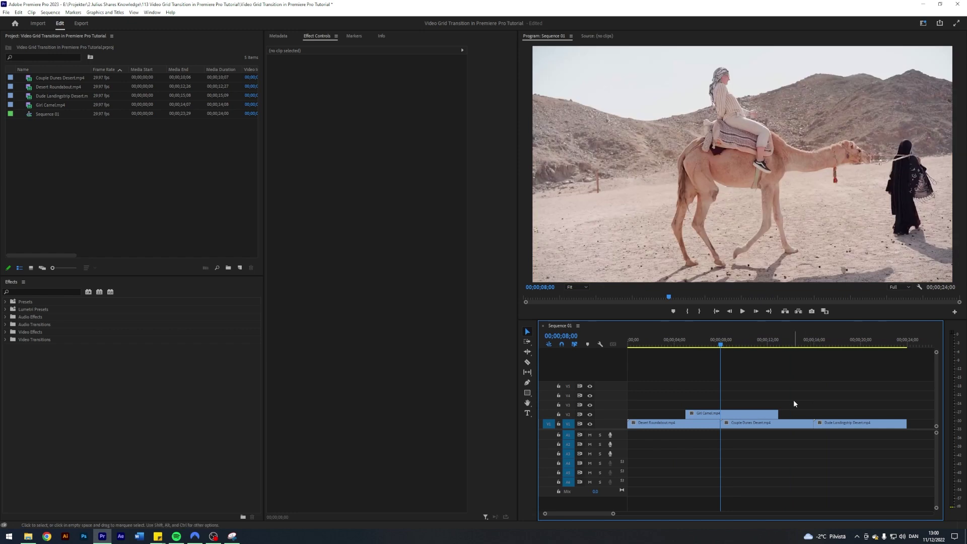
pyautogui.moveTo(709, 413)
pyautogui.mouseDown()
pyautogui.moveTo(708, 398)
pyautogui.moveTo(728, 415)
pyautogui.moveTo(700, 414)
pyautogui.mouseUp()
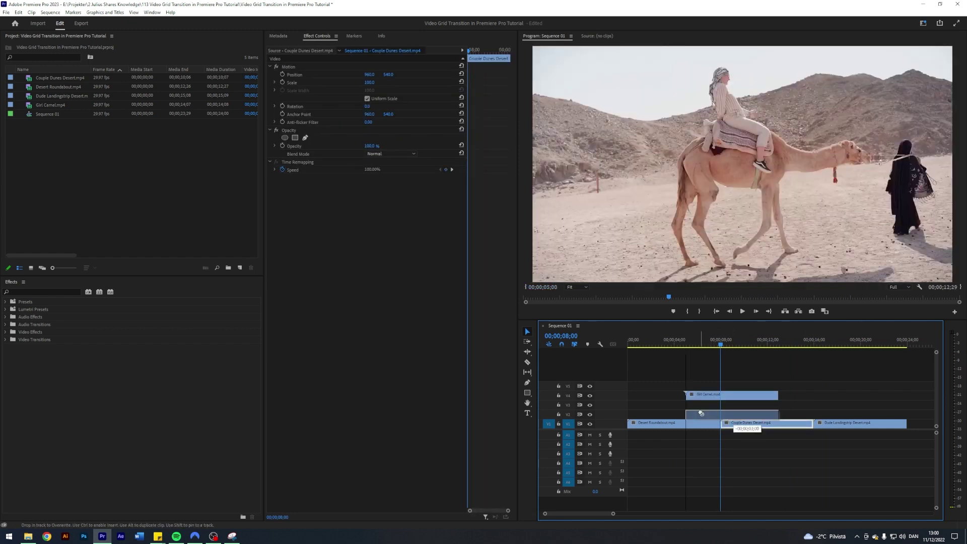
pyautogui.moveTo(838, 425); pyautogui.dragTo(711, 404)
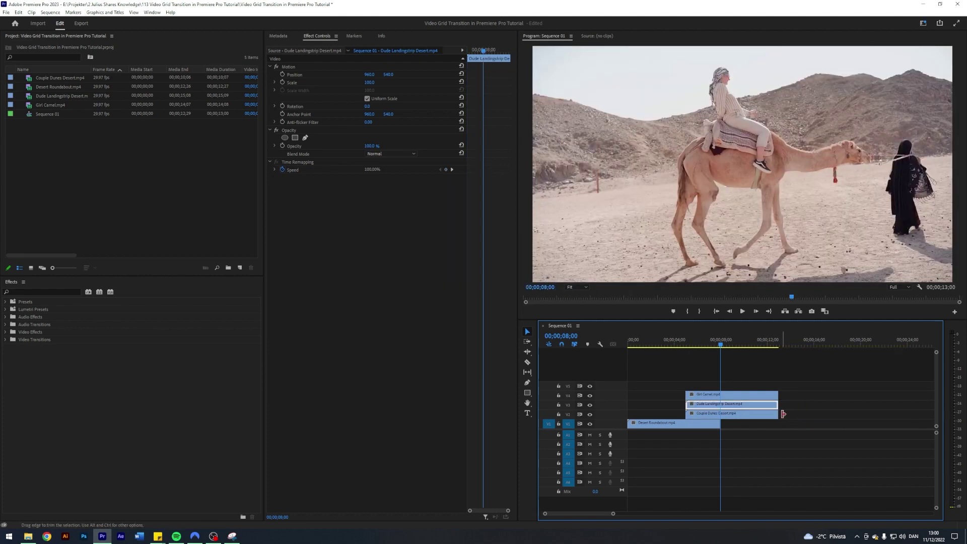
# Trim the Couple Dunes and Dude Landingstrip clips to end at 8 seconds, level with the roundabout clip.
pyautogui.moveTo(778, 414); pyautogui.dragTo(721, 404)
pyautogui.moveTo(714, 346)
pyautogui.mouseDown()
pyautogui.moveTo(676, 344)
pyautogui.moveTo(701, 343)
pyautogui.mouseUp()
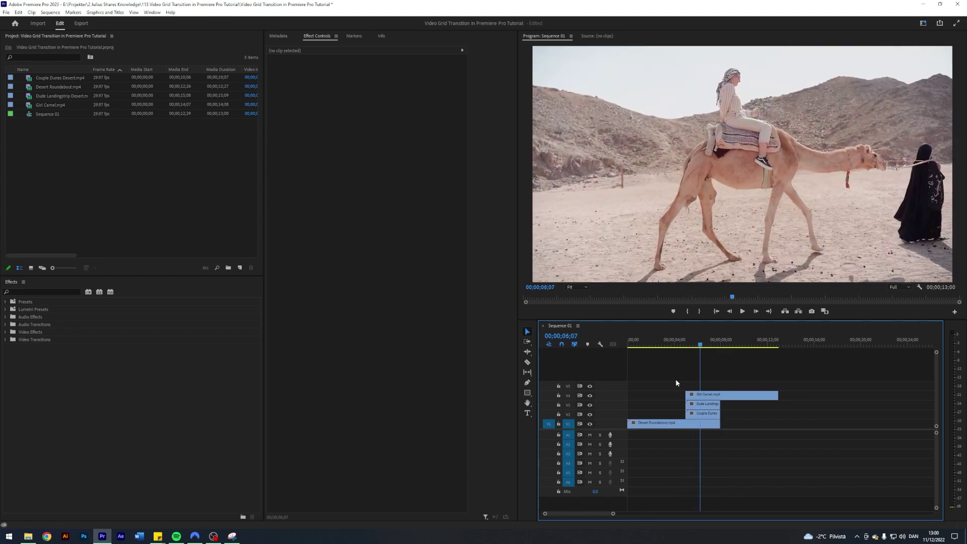
# Split the Girl Camel clip at 8 seconds and the roundabout clip at 5 seconds, at the edges of the stack.
pyautogui.moveTo(613, 515); pyautogui.dragTo(597, 513)
pyautogui.press('c')
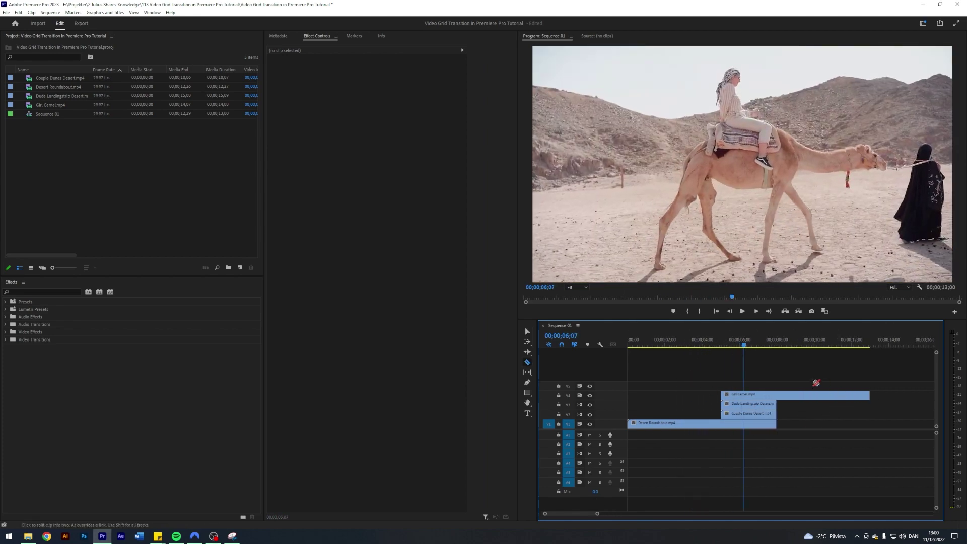
pyautogui.click(777, 396)
pyautogui.click(721, 423)
pyautogui.press('v')
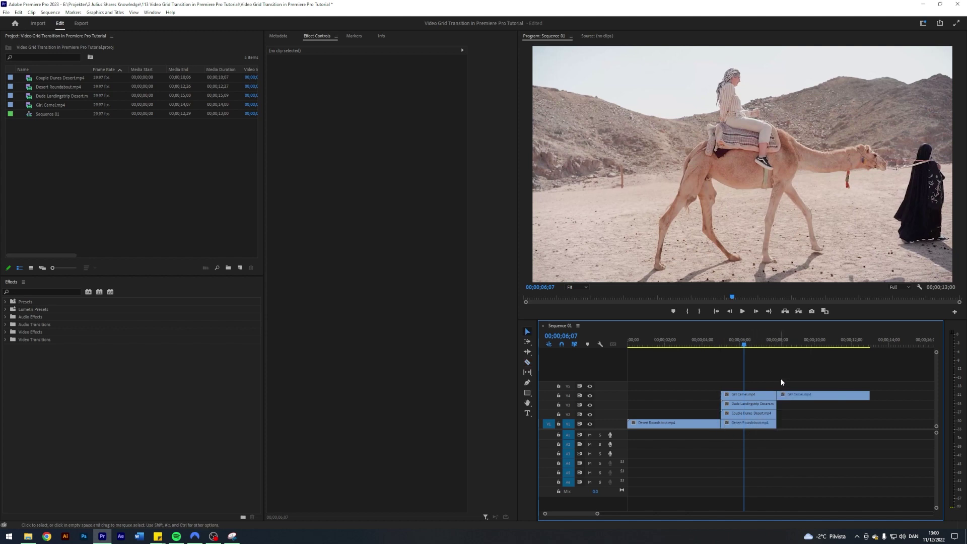
# Set the scale of the first Girl Camel segment on V4 to 50.
pyautogui.click(751, 394)
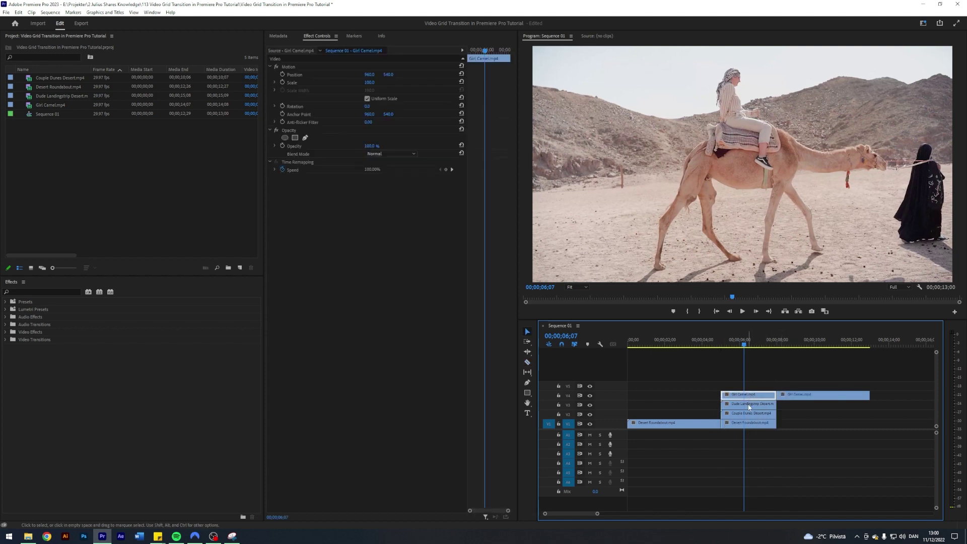
pyautogui.click(749, 406)
pyautogui.click(744, 414)
pyautogui.click(745, 424)
pyautogui.click(747, 396)
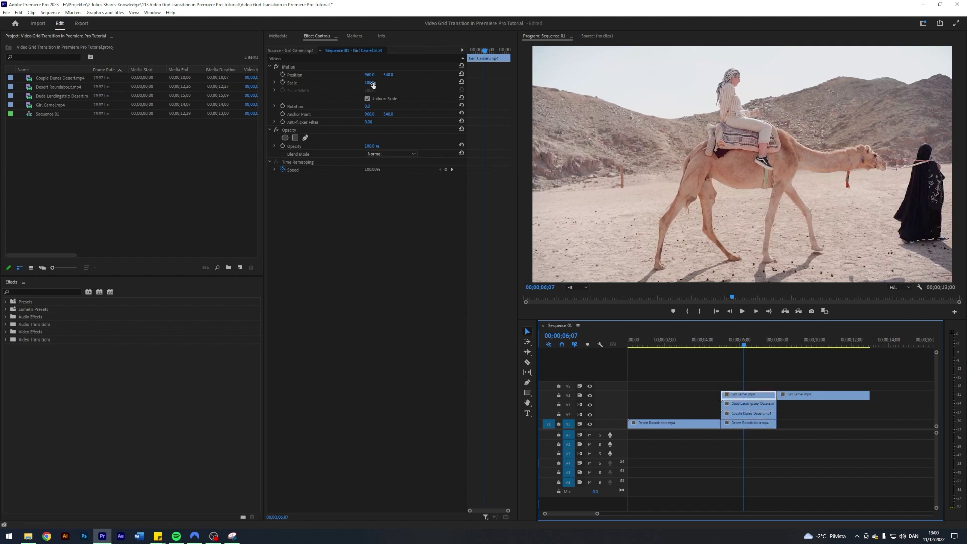
pyautogui.click(371, 83)
pyautogui.write('50')
pyautogui.press('Return')
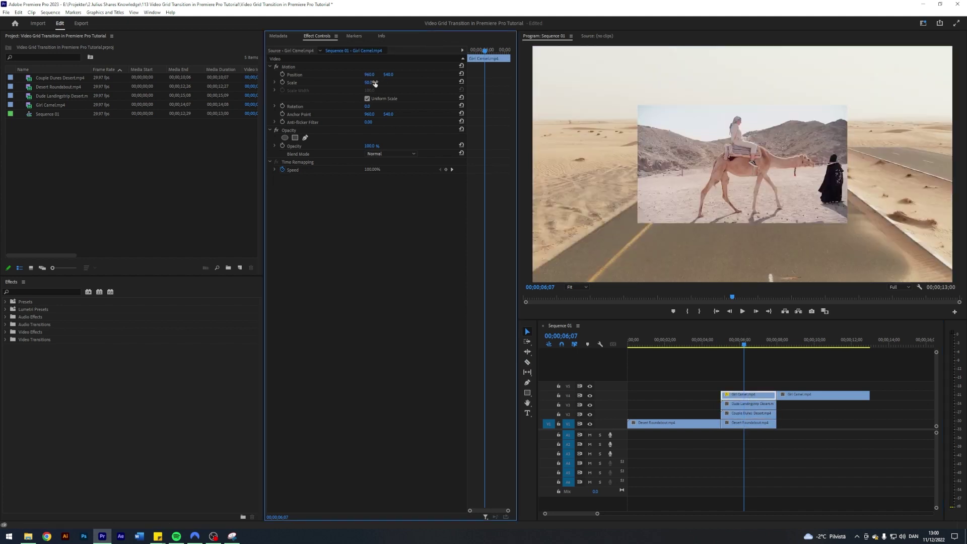
# Place the Girl Camel segment in the frame's lower-left quarter by setting its position to 480, 810.
pyautogui.moveTo(369, 74); pyautogui.dragTo(266, 74)
pyautogui.click(371, 74)
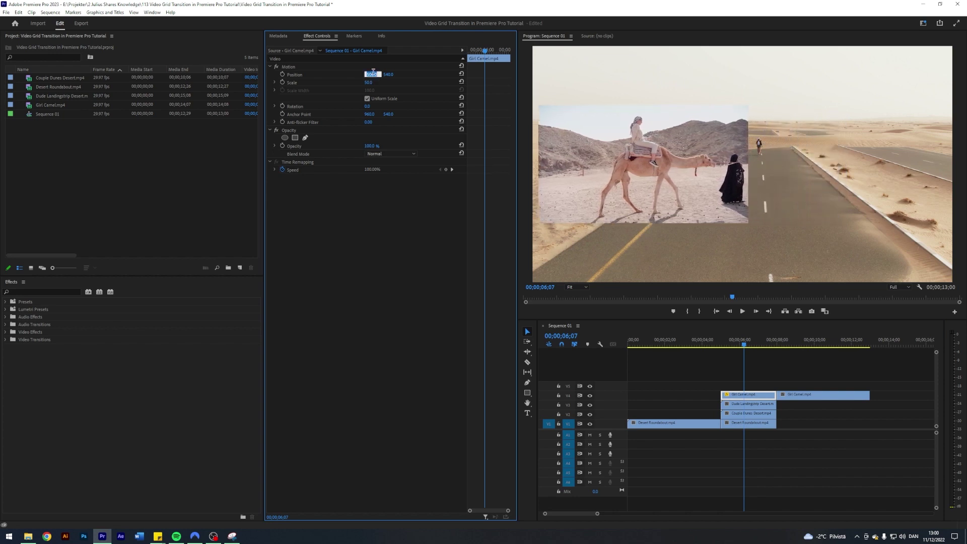
pyautogui.write('480')
pyautogui.press('Return')
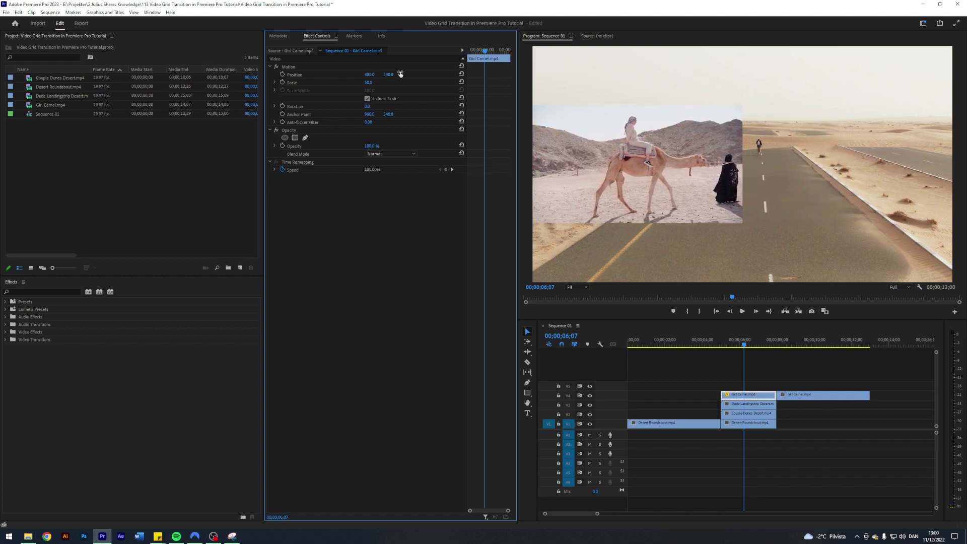
pyautogui.moveTo(401, 74); pyautogui.dragTo(392, 75)
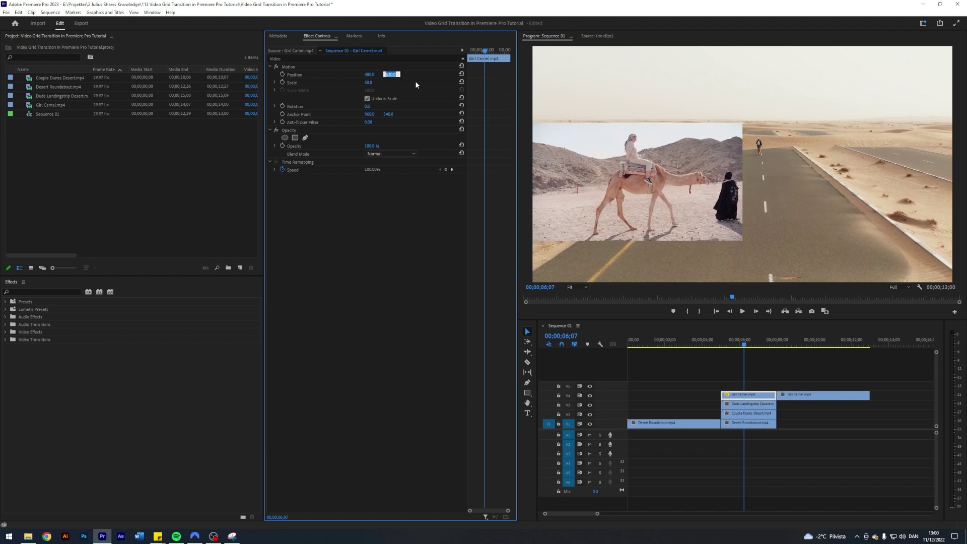
pyautogui.write('810')
pyautogui.press('Return')
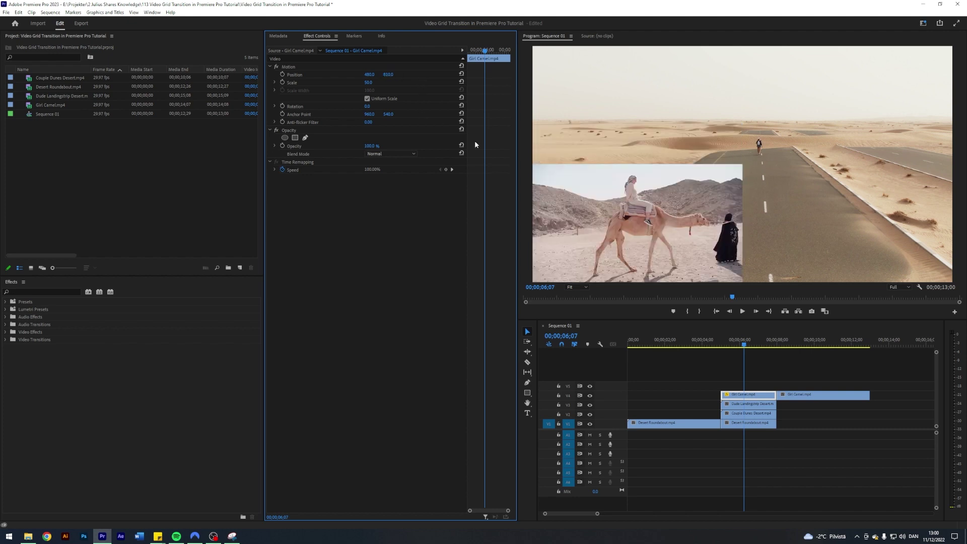
# Apply Girl Camel's motion settings to the Dude Landingstrip clip and set its horizontal position to 1440.
pyautogui.click(749, 403)
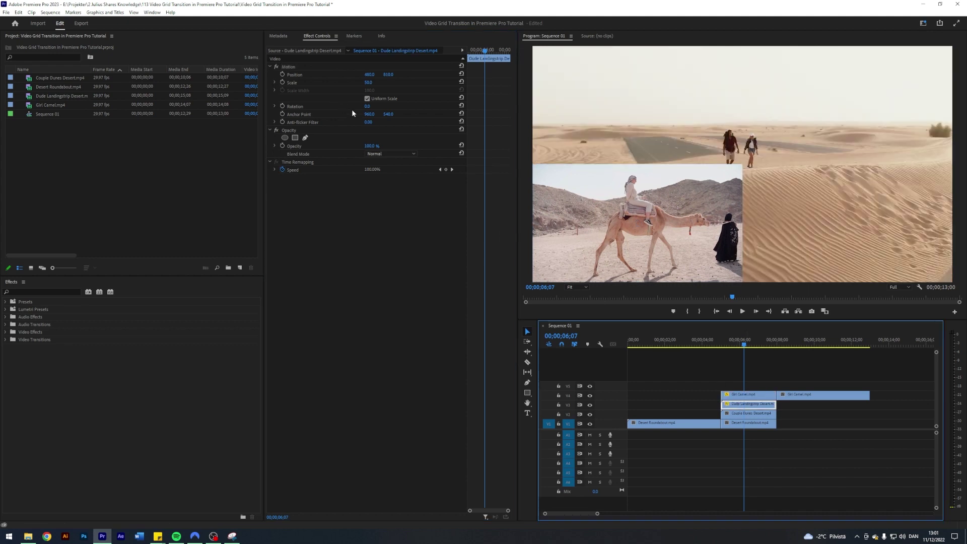
pyautogui.moveTo(372, 76); pyautogui.dragTo(650, 76)
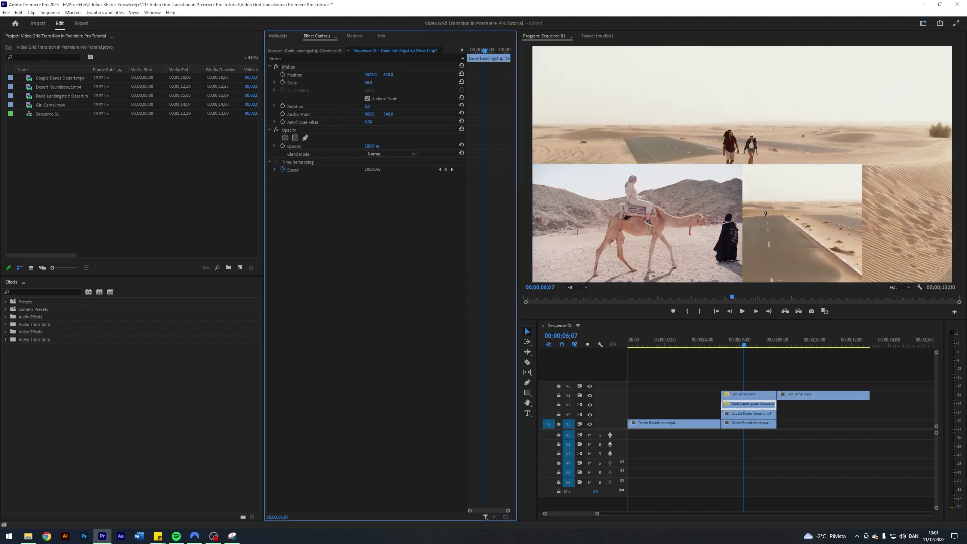
pyautogui.hotkey('ctrl', 'z')
pyautogui.click(374, 75)
pyautogui.write('1440')
pyautogui.press('Return')
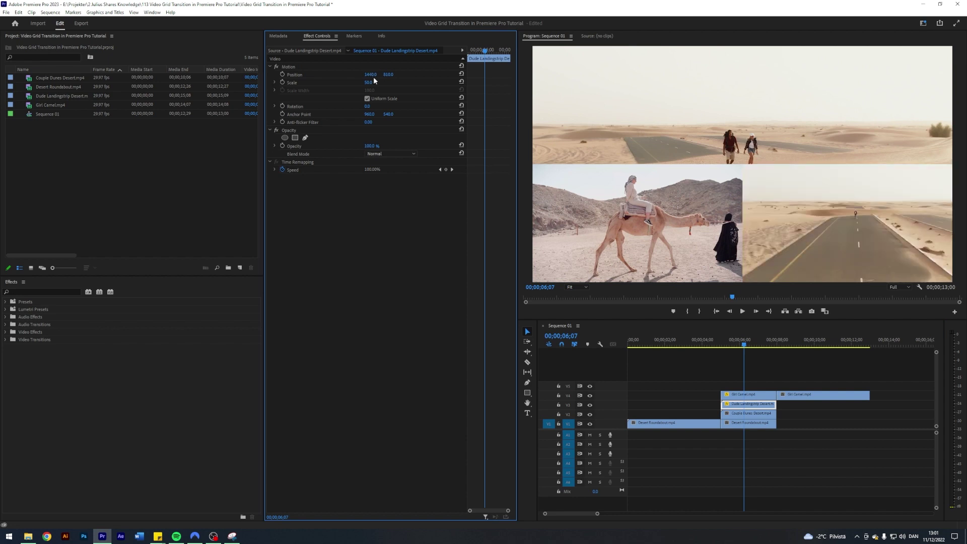
# Give the Couple Dunes clip the same motion settings as Girl Camel, with a vertical position of 270.
pyautogui.click(751, 413)
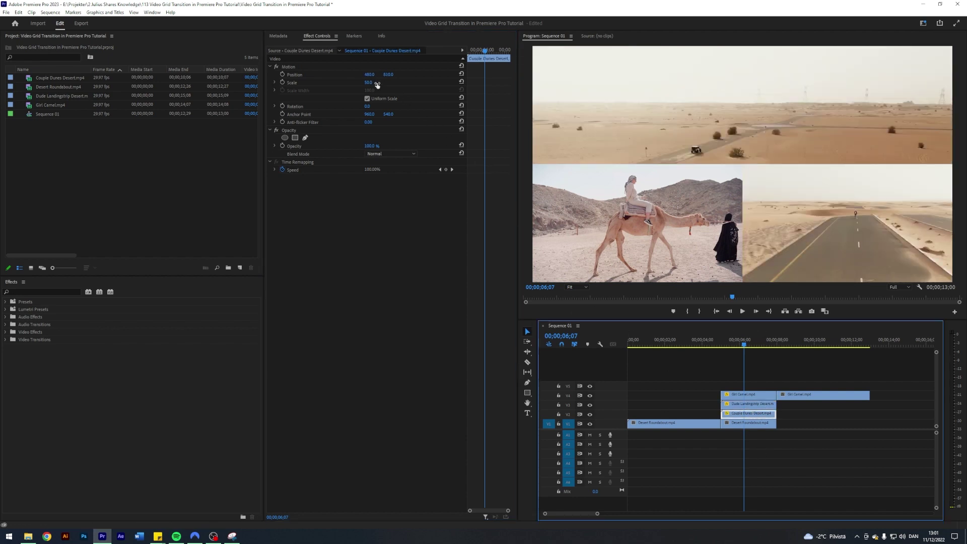
pyautogui.click(391, 74)
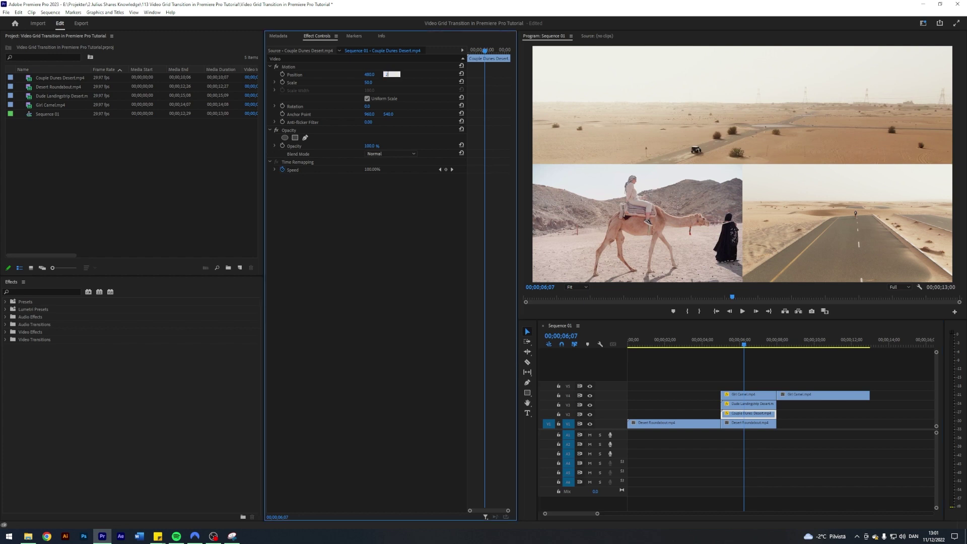
pyautogui.press('Return')
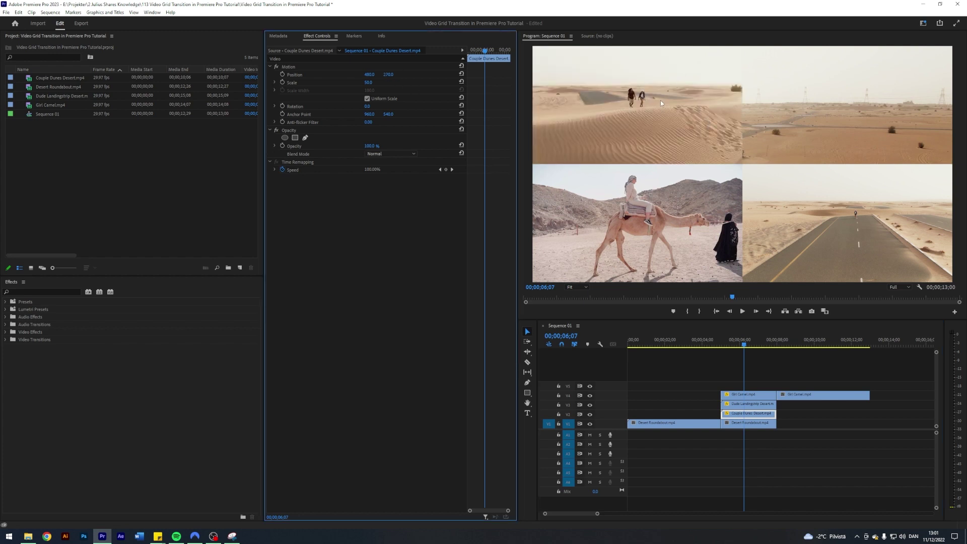
# Copy the Dude Landingstrip clip's motion to the second roundabout segment on V1 and set its vertical position to 270.
pyautogui.click(748, 404)
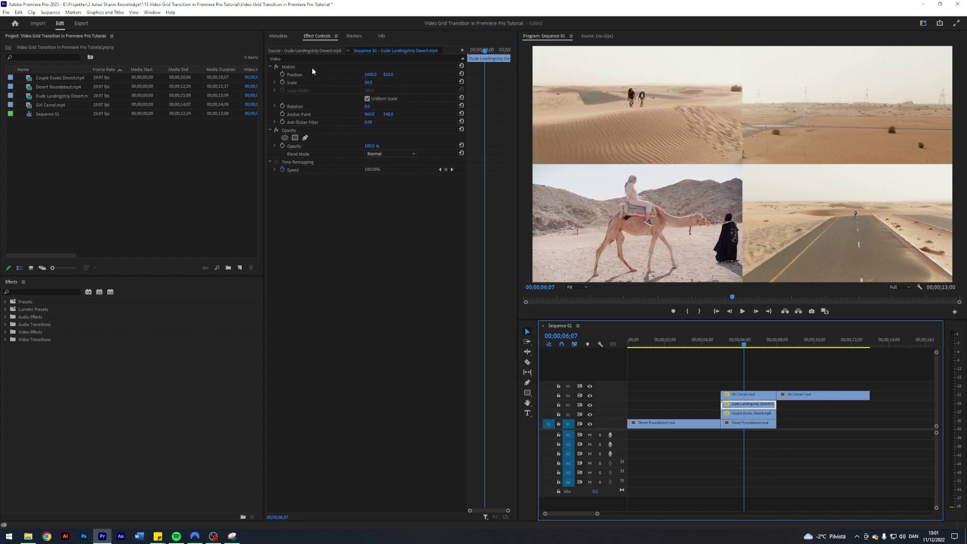
pyautogui.click(292, 68)
pyautogui.hotkey('ctrl', 'c')
pyautogui.click(755, 423)
pyautogui.hotkey('ctrl', 'v')
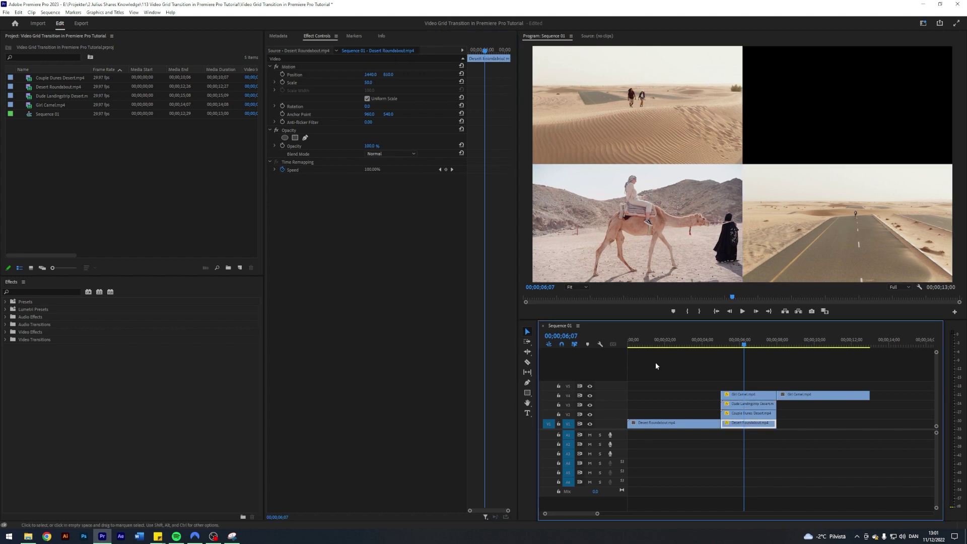
pyautogui.click(390, 76)
pyautogui.write('27')
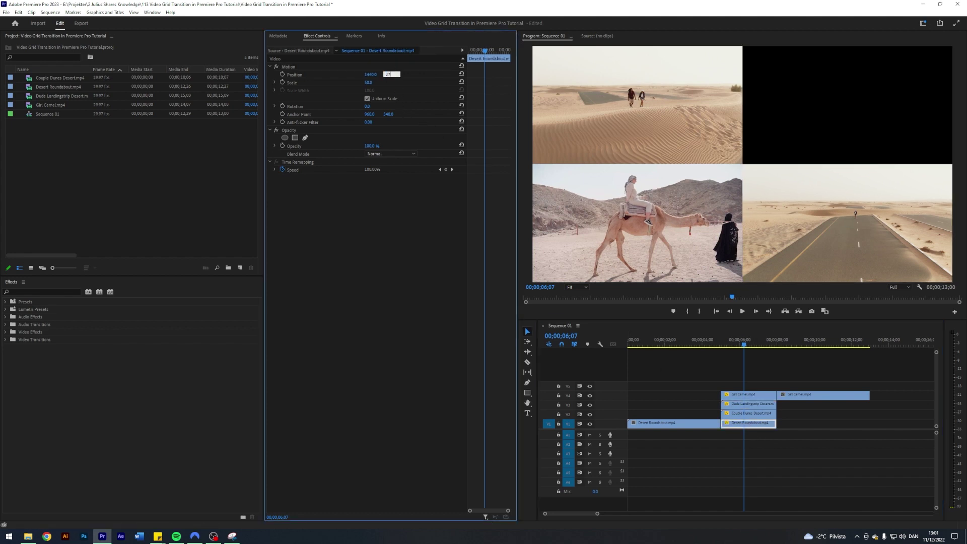
pyautogui.write('0')
pyautogui.press('Return')
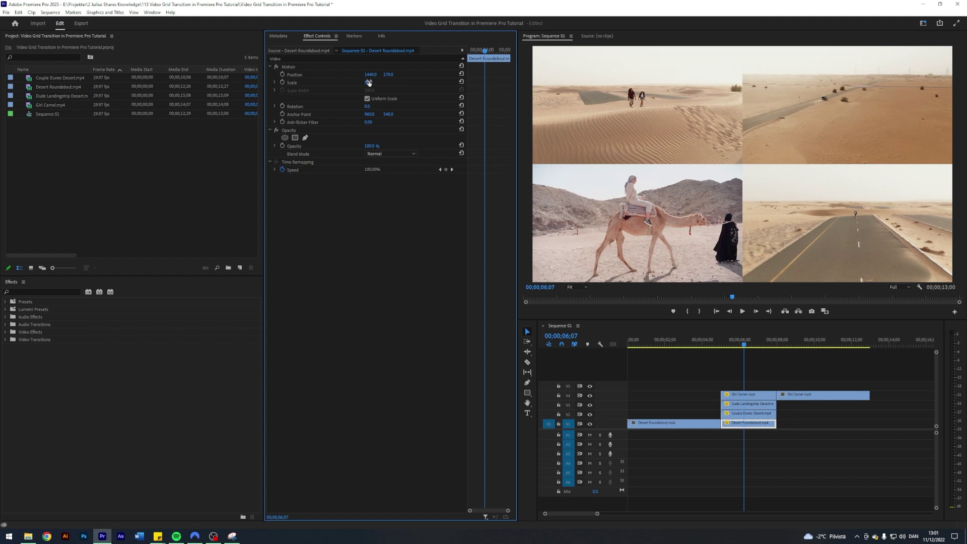
# Play back the sequence through the four-clip grid section to check the layout.
pyautogui.click(745, 395)
pyautogui.click(731, 345)
pyautogui.moveTo(731, 346); pyautogui.dragTo(708, 345)
pyautogui.click(745, 365)
pyautogui.press('space')
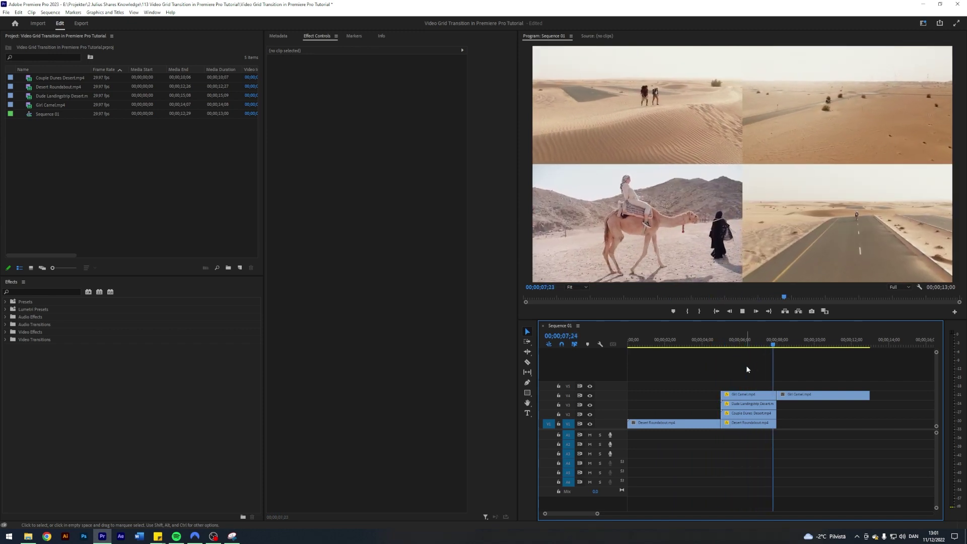
pyautogui.moveTo(749, 345); pyautogui.dragTo(748, 375)
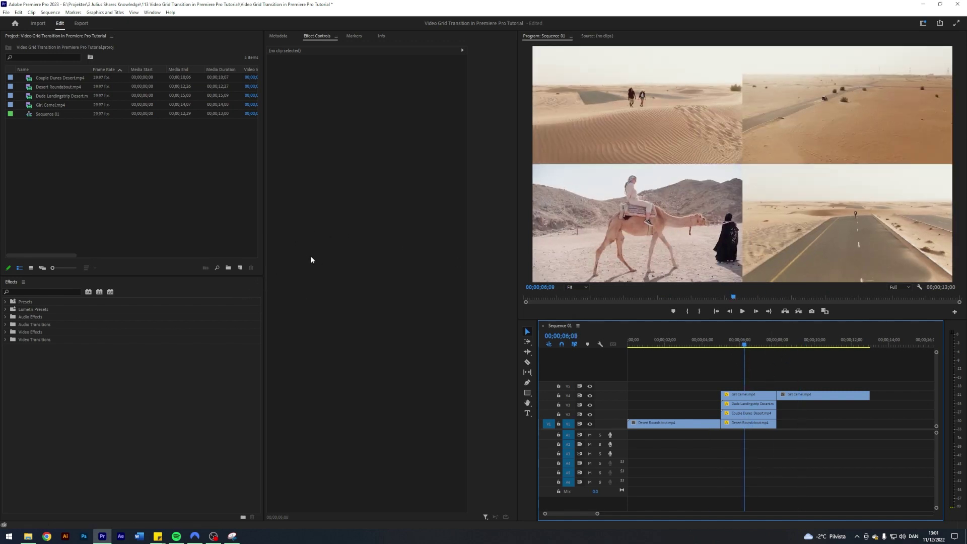
# Create an adjustment layer and place it above the four stacked clips, removing the part extending past the grid section.
pyautogui.click(240, 268)
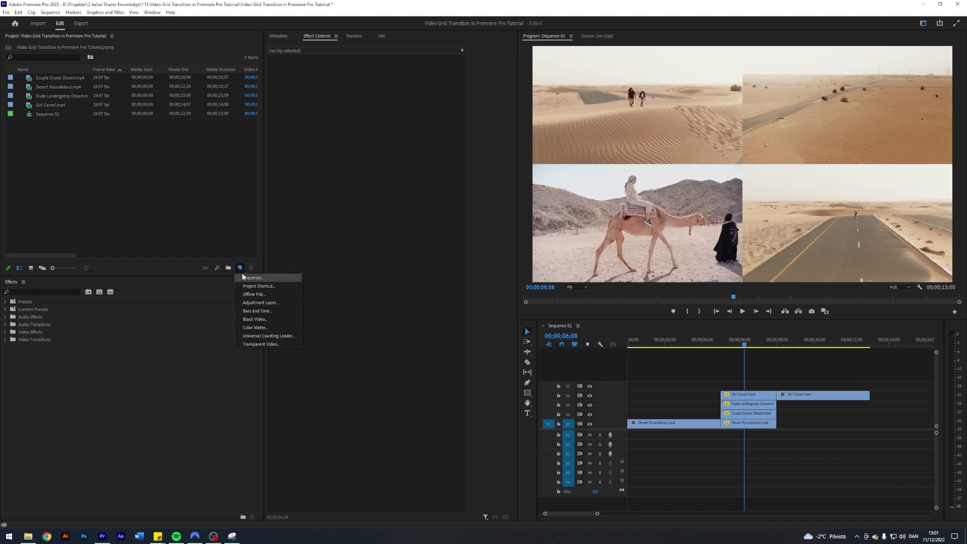
pyautogui.click(266, 302)
pyautogui.click(487, 297)
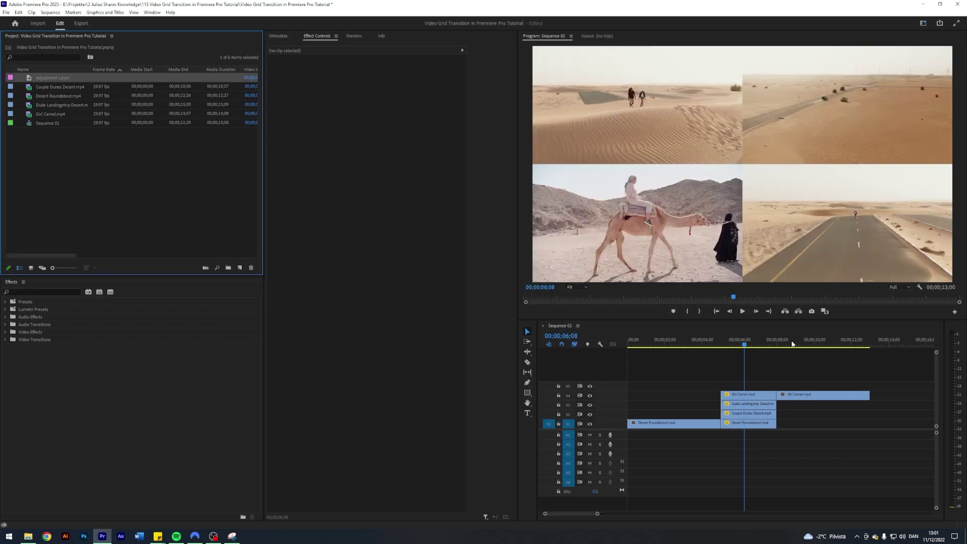
pyautogui.moveTo(792, 344); pyautogui.dragTo(782, 386)
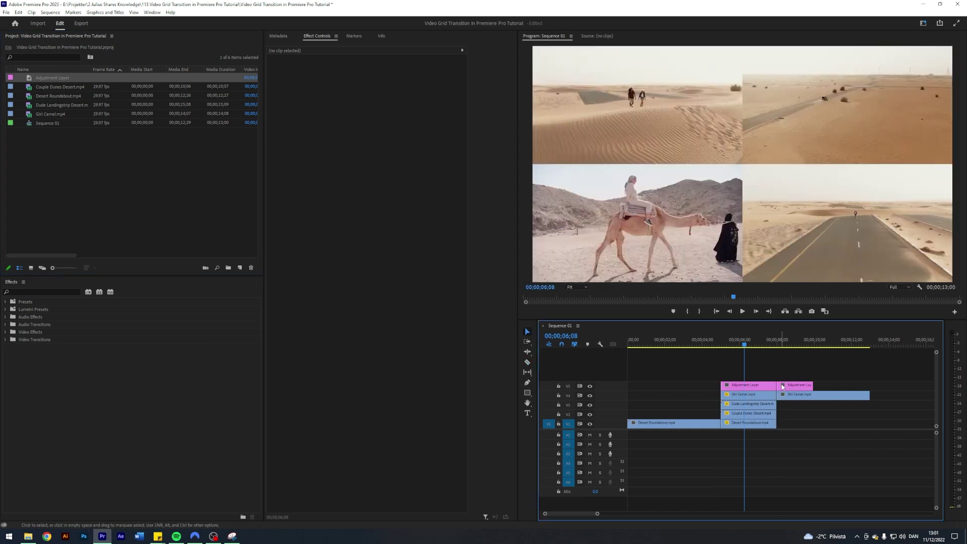
pyautogui.click(782, 386)
pyautogui.press('Delete')
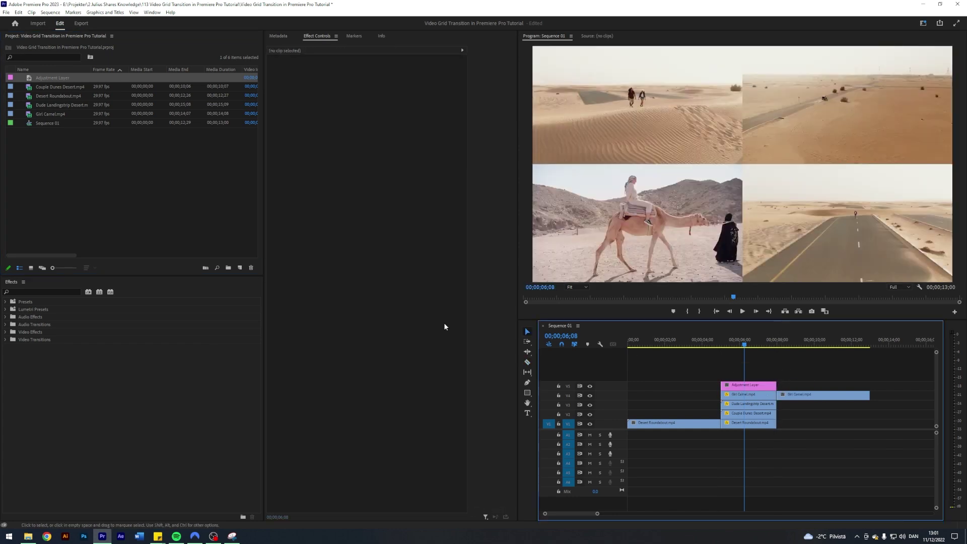
# Find the Transform video effect and apply it to the adjustment layer.
pyautogui.click(32, 292)
pyautogui.write('transform')
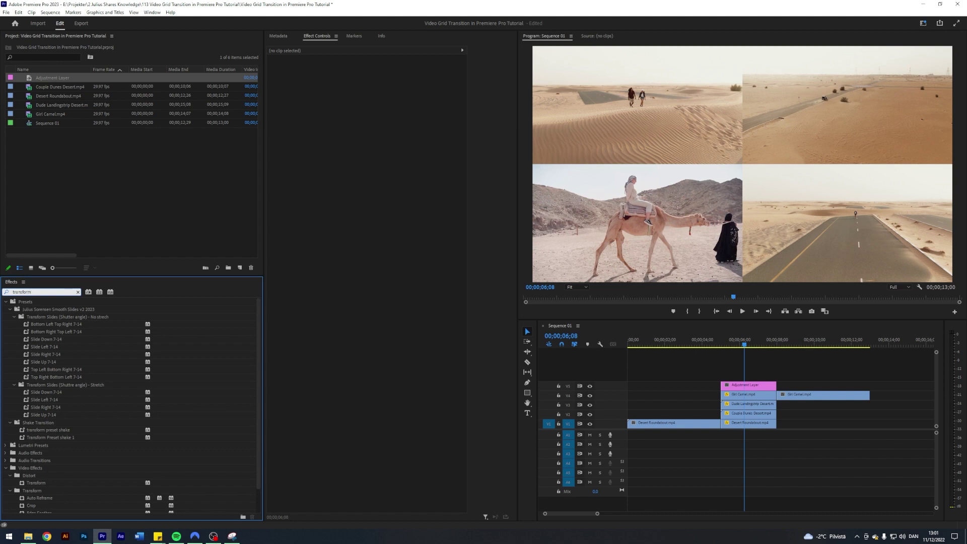
pyautogui.scroll(-1, 56, 461)
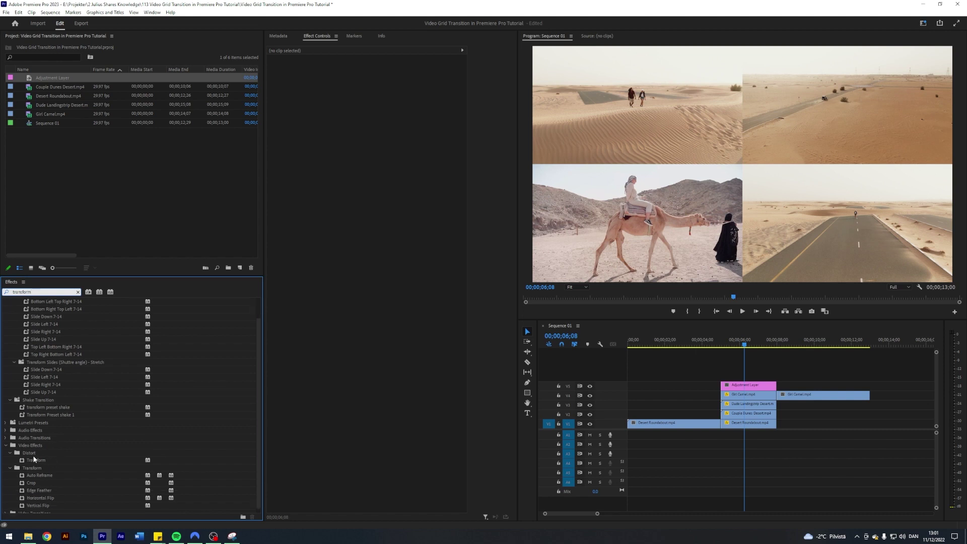
pyautogui.moveTo(35, 459); pyautogui.dragTo(767, 388)
pyautogui.press('space')
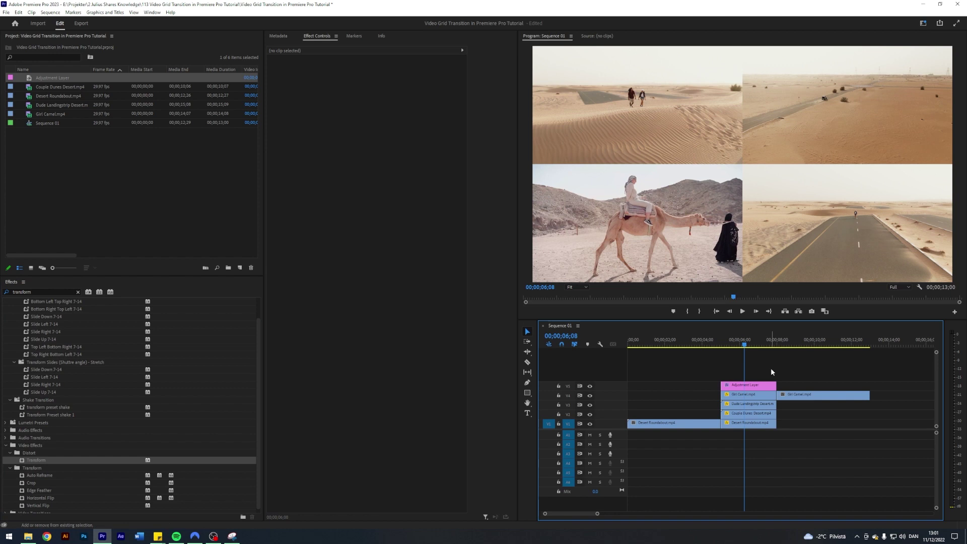
# Set the adjustment layer's Transform scale to 200 within the grid section.
pyautogui.moveTo(776, 345); pyautogui.dragTo(745, 347)
pyautogui.click(747, 386)
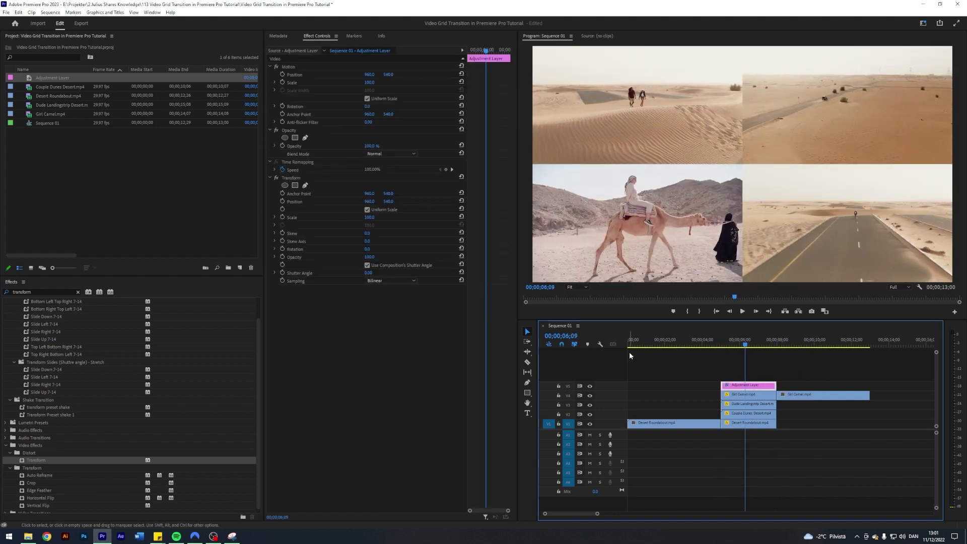
pyautogui.click(372, 218)
pyautogui.write('200')
pyautogui.press('Return')
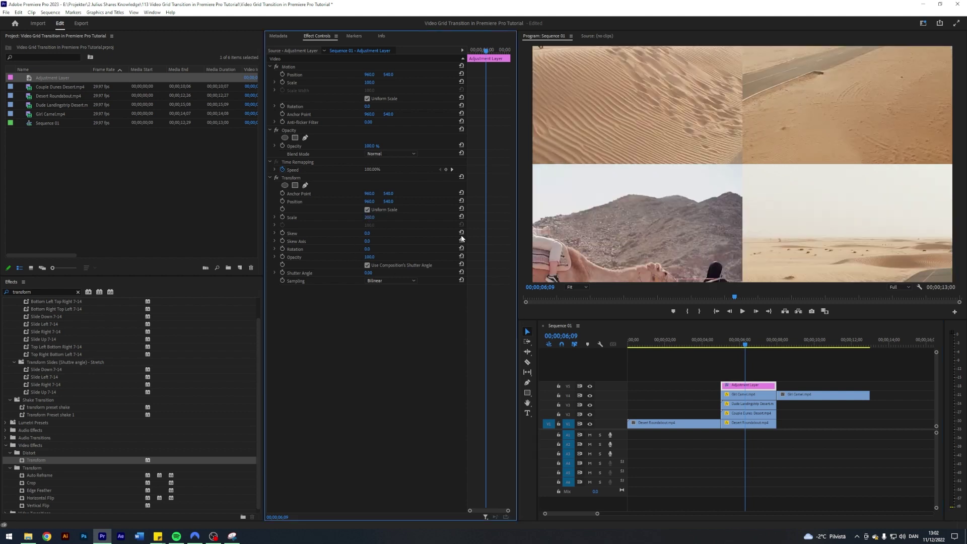
# Set the adjustment layer's Transform position to 0 horizontally and 1080 vertically so the roundabout clip fills the frame.
pyautogui.click(738, 395)
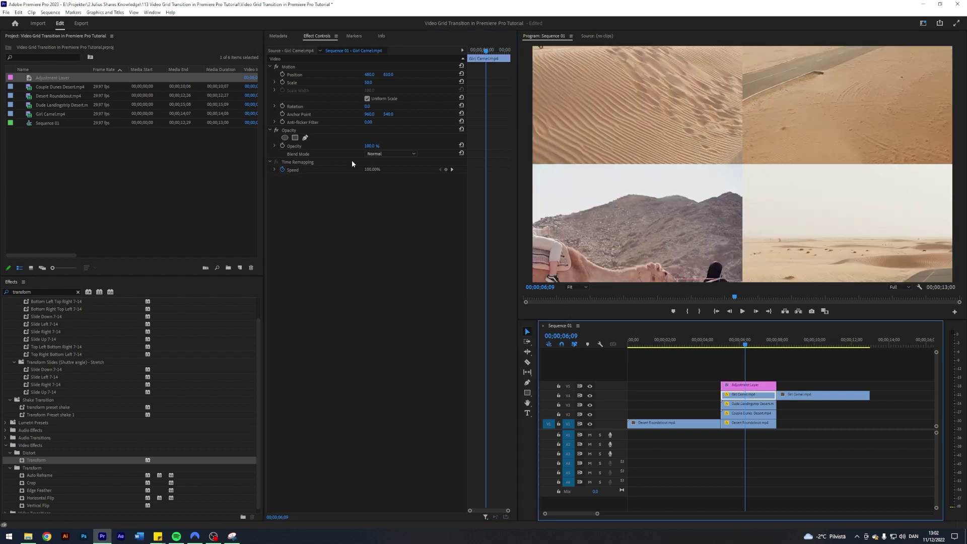
pyautogui.click(744, 386)
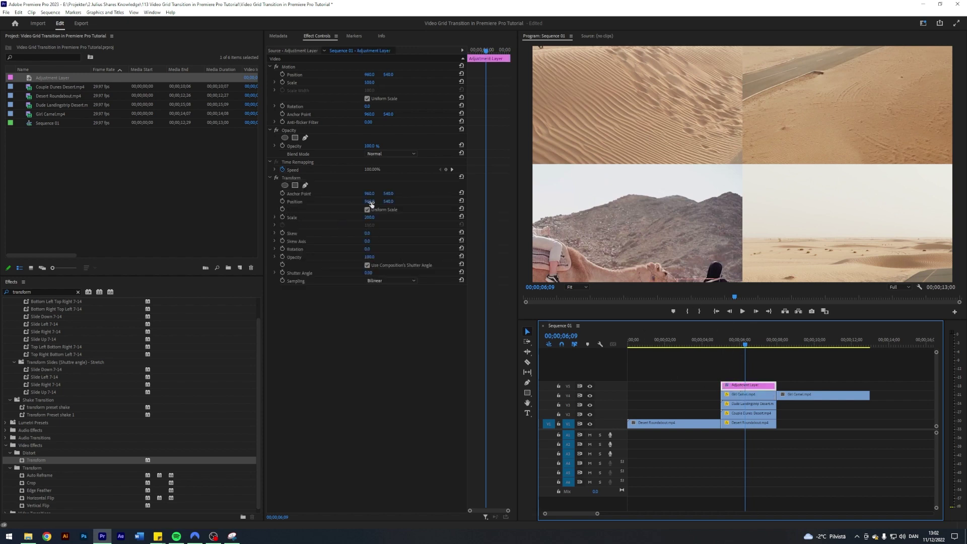
pyautogui.moveTo(370, 202); pyautogui.dragTo(151, 203)
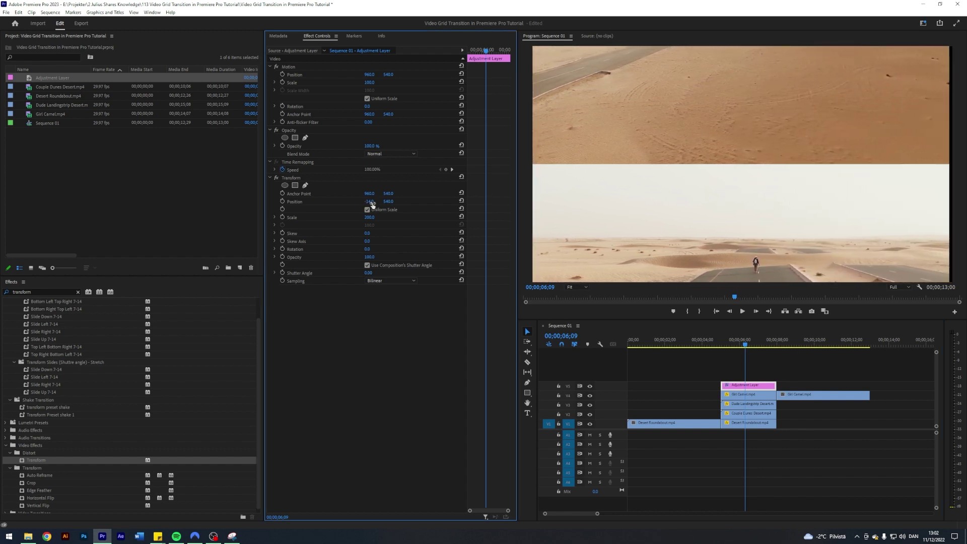
pyautogui.press('Return')
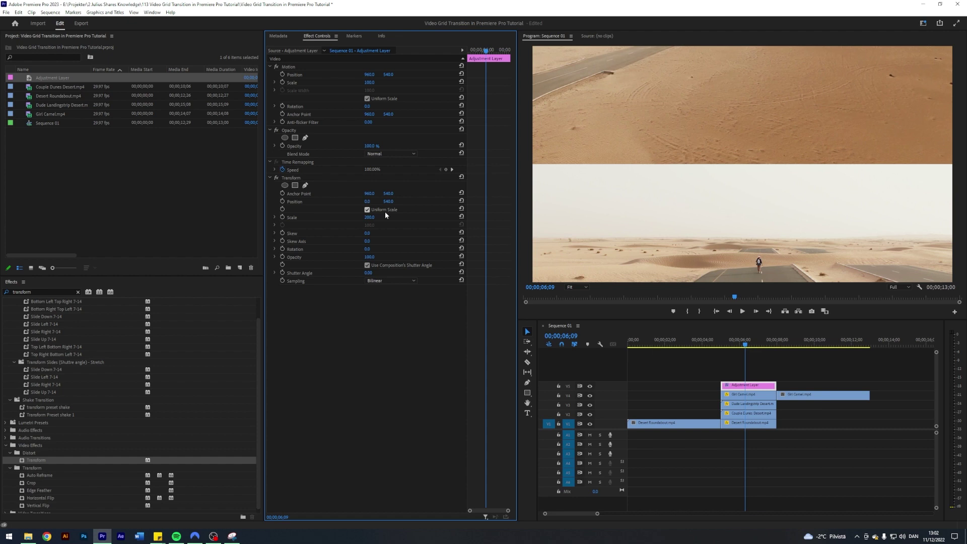
pyautogui.moveTo(384, 203); pyautogui.dragTo(665, 203)
pyautogui.click(386, 202)
pyautogui.write('11080')
pyautogui.press('Return')
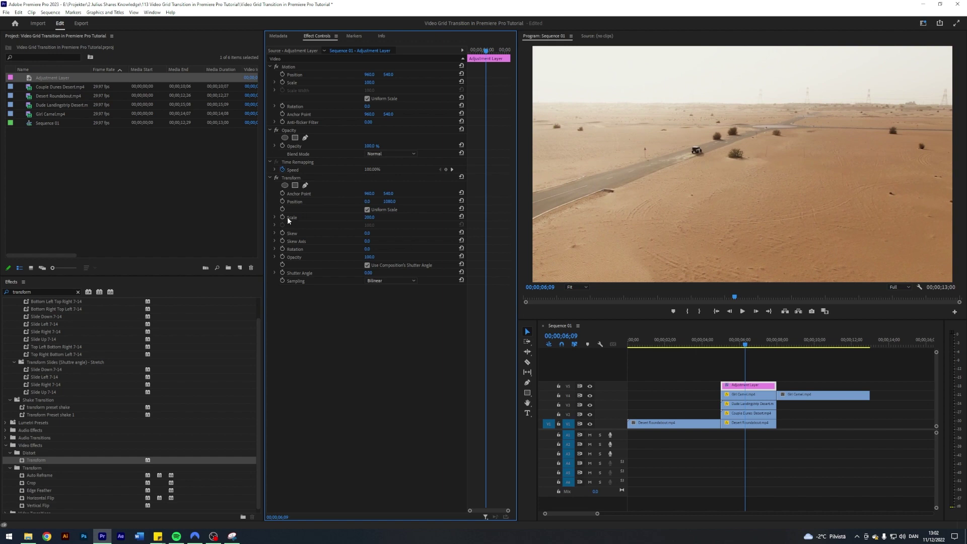
# Keyframe the Transform position and scale at the adjustment layer's start, and reset both to their defaults at 00;00;06;00.
pyautogui.moveTo(747, 345); pyautogui.dragTo(731, 362)
pyautogui.press('Up')
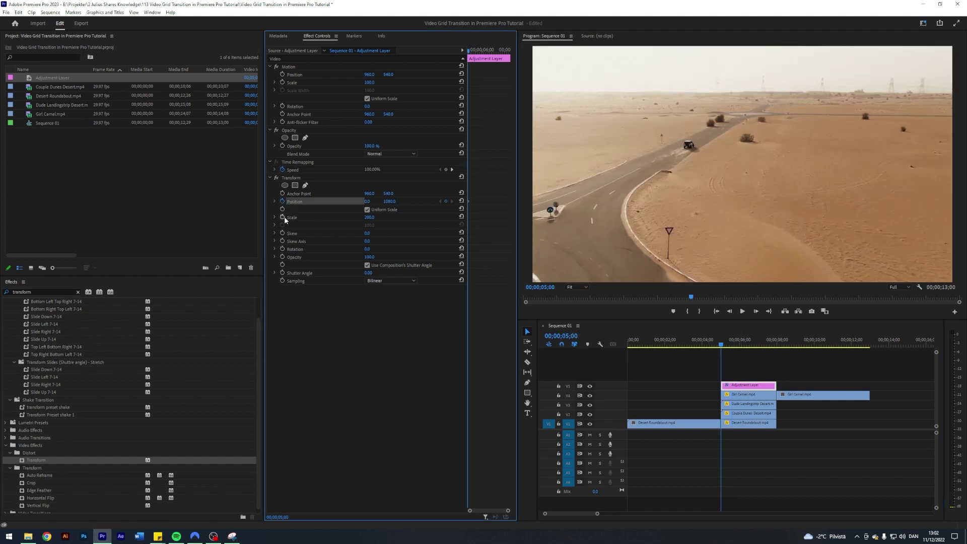
pyautogui.click(757, 362)
pyautogui.press('space')
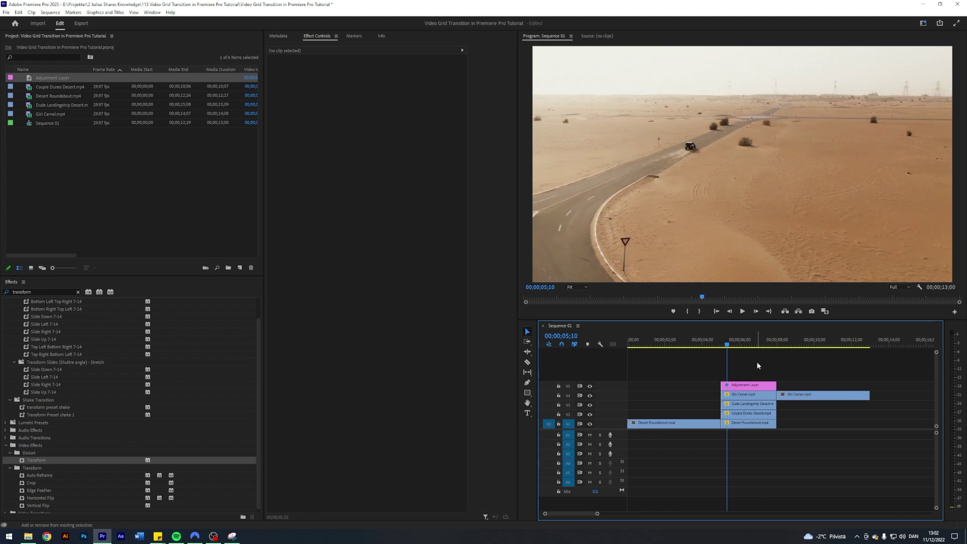
pyautogui.click(750, 385)
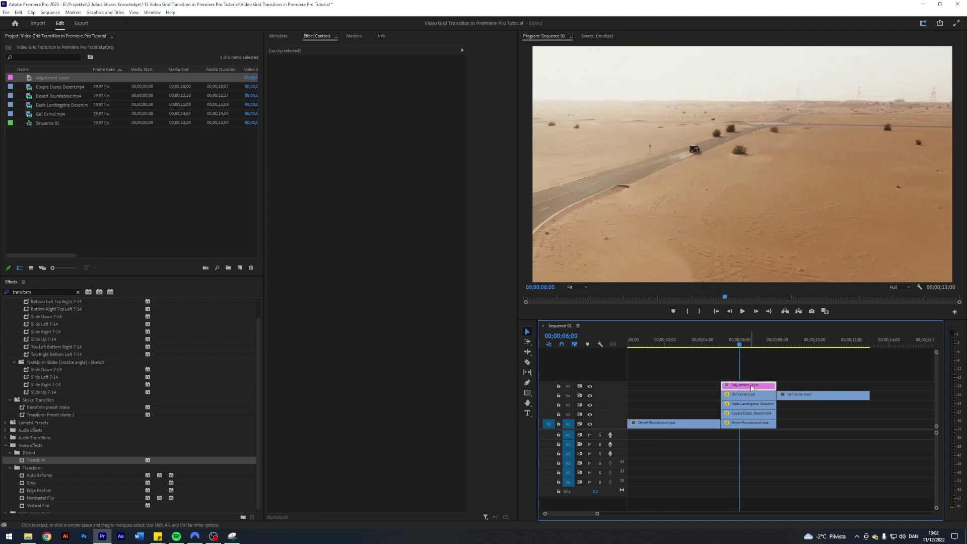
pyautogui.click(460, 202)
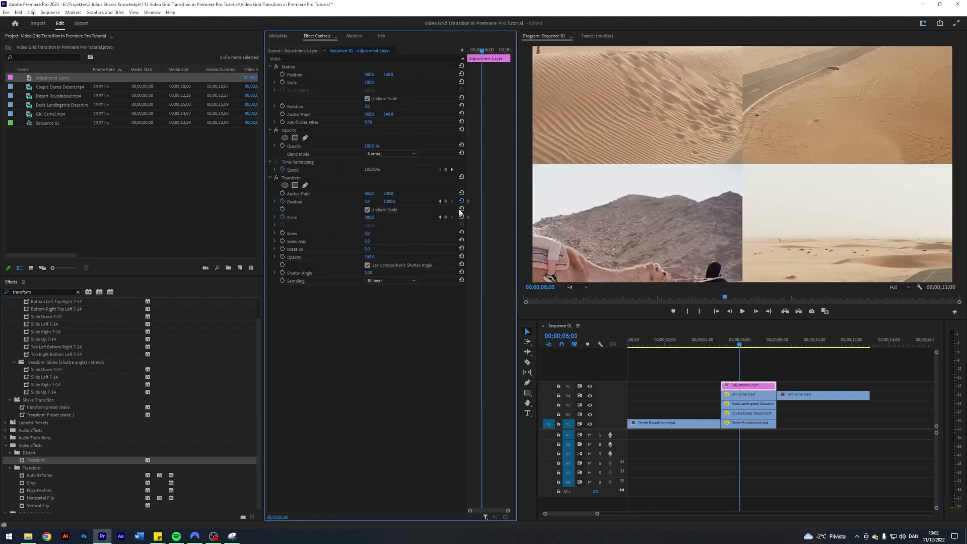
# Play back the zoom-out from the roundabout clip to the full grid and return to the adjustment layer's start.
pyautogui.moveTo(738, 345); pyautogui.dragTo(718, 341)
pyautogui.press('space')
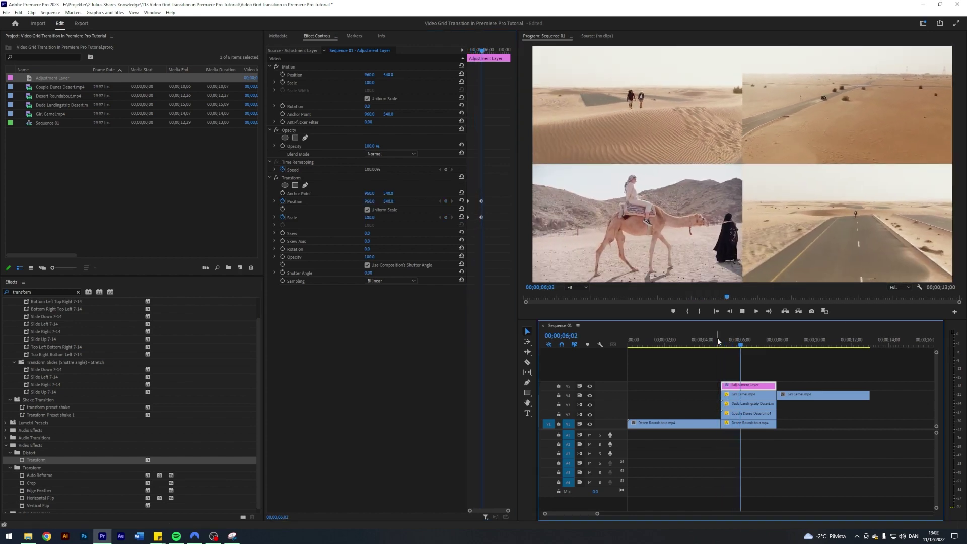
pyautogui.click(721, 346)
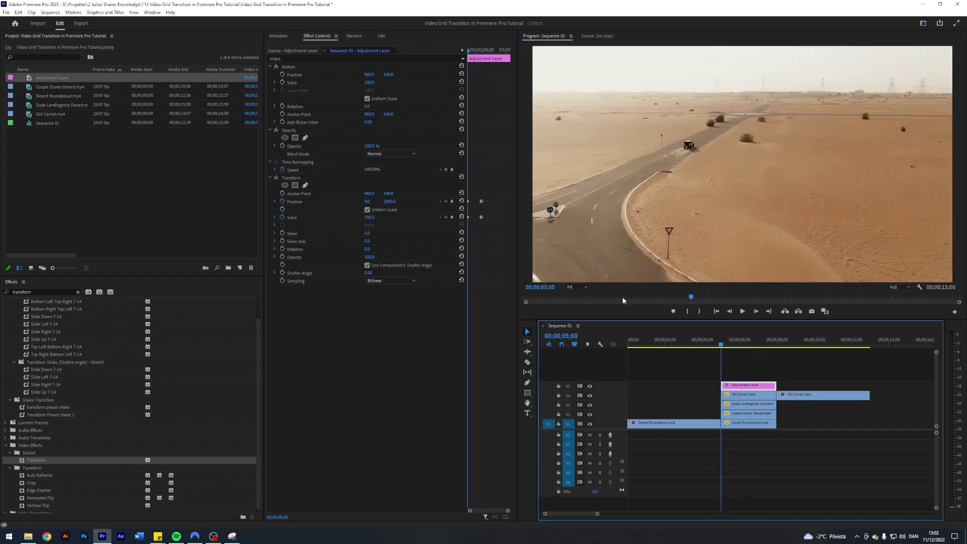
# Add holding keyframes for the Transform position and scale at 00;00;07;00.
pyautogui.click(452, 201)
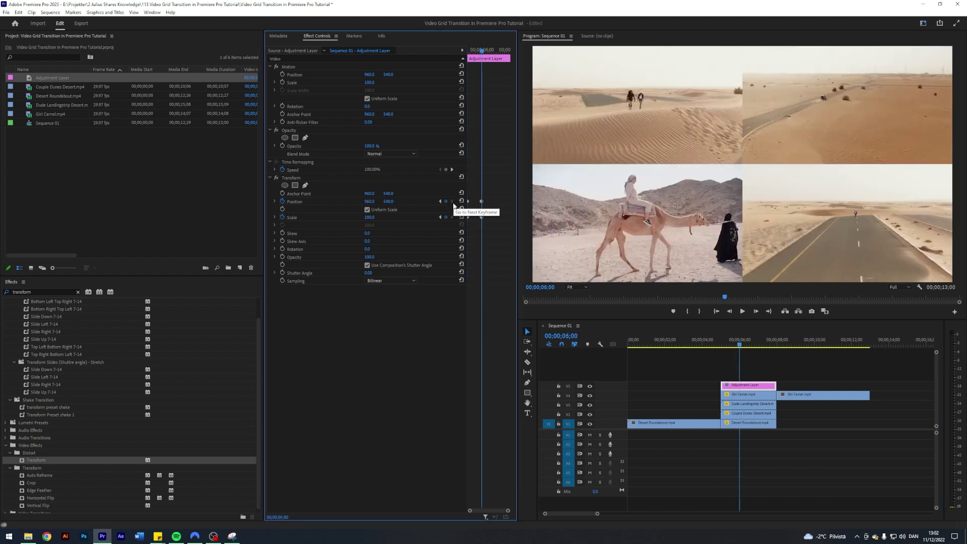
pyautogui.hotkey('shift', 'Right')
pyautogui.hotkey('shift', 'Right')
pyautogui.hotkey('shift', 'Right')
pyautogui.hotkey('shift', 'Right')
pyautogui.hotkey('shift', 'Right')
pyautogui.hotkey('shift', 'Right')
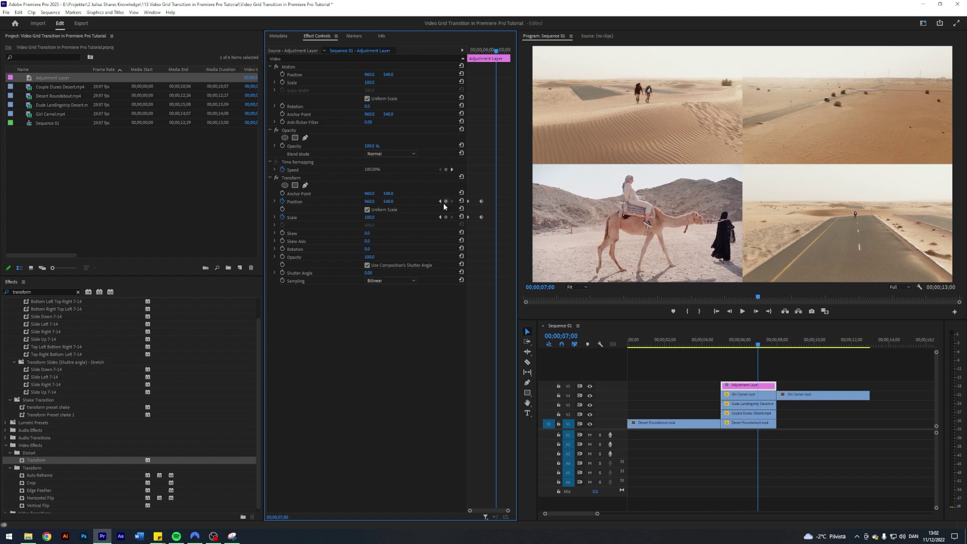
pyautogui.click(445, 201)
pyautogui.click(445, 217)
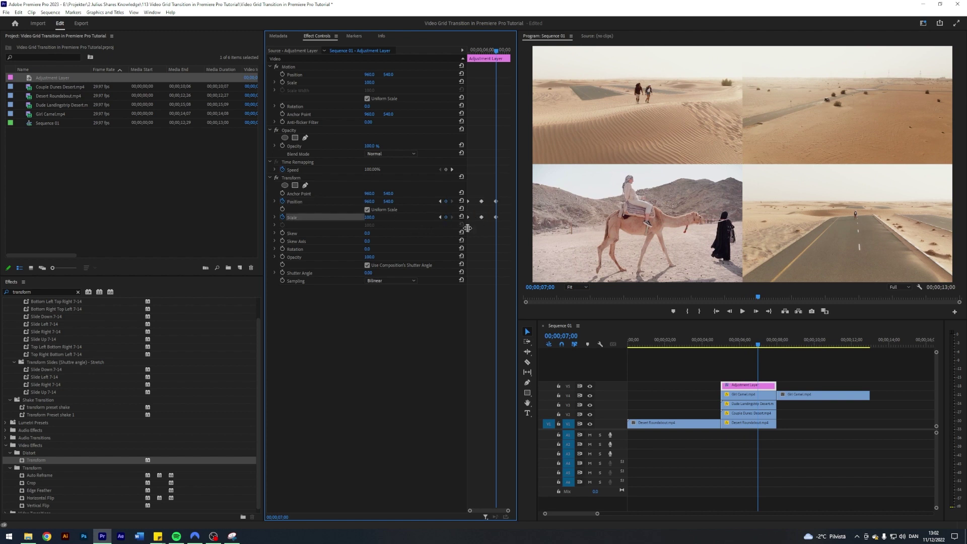
# Set the Transform scale to 200 at 00;00;07;25, near the end of the adjustment layer.
pyautogui.press('Right')
pyautogui.press('Right')
pyautogui.press('Right')
pyautogui.press('Right')
pyautogui.press('Right')
pyautogui.press('Right')
pyautogui.press('Right')
pyautogui.press('Right')
pyautogui.press('Right')
pyautogui.press('Right')
pyautogui.press('Right')
pyautogui.press('Right')
pyautogui.press('Right')
pyautogui.press('Right')
pyautogui.press('Right')
pyautogui.press('Right')
pyautogui.press('Right')
pyautogui.press('Right')
pyautogui.press('Right')
pyautogui.press('Right')
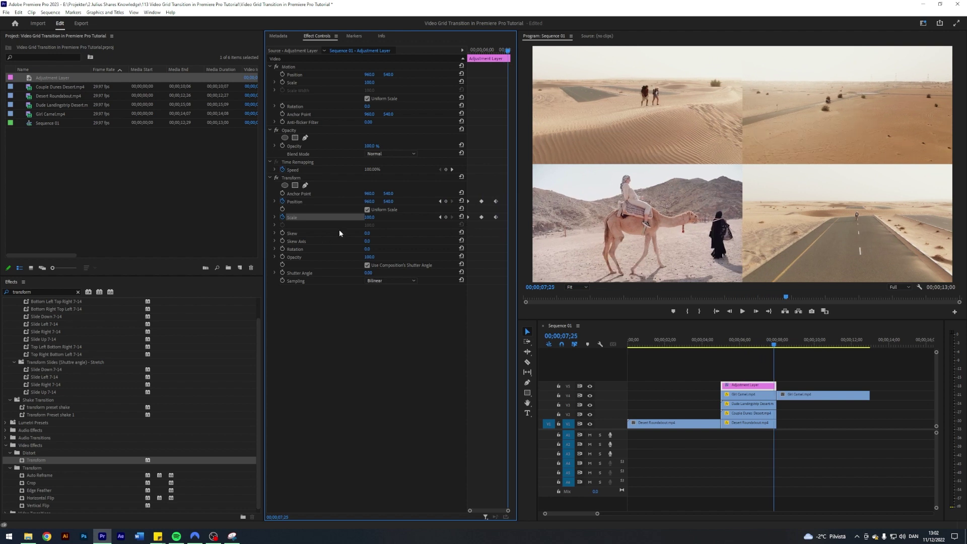
pyautogui.click(375, 217)
pyautogui.write('200')
pyautogui.press('Return')
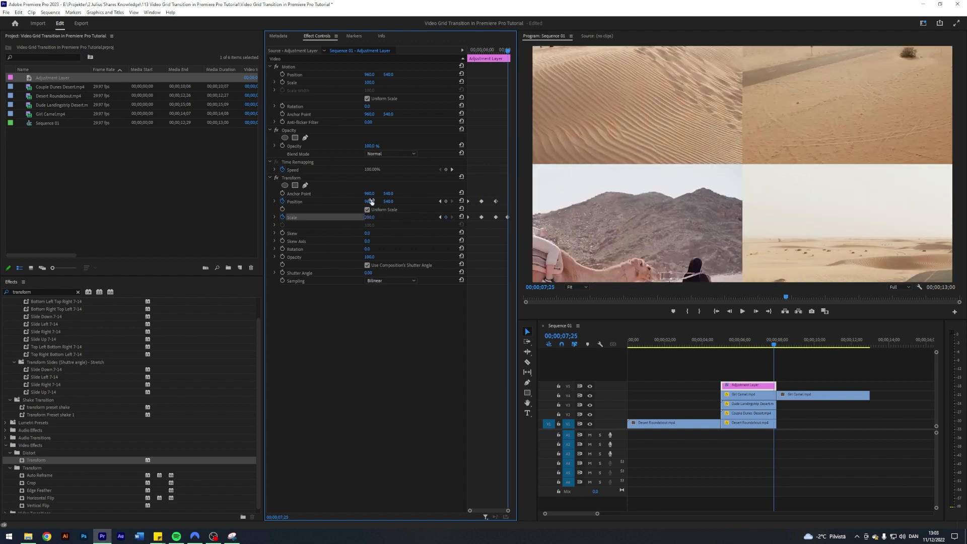
# Set the Transform position to 1920, 0 on the Girl Camel clip's quadrant and move the last keyframes to the layer's end.
pyautogui.moveTo(370, 201); pyautogui.dragTo(572, 202)
pyautogui.click(373, 201)
pyautogui.write('15')
pyautogui.write('20')
pyautogui.press('Tab')
pyautogui.write('0')
pyautogui.press('Return')
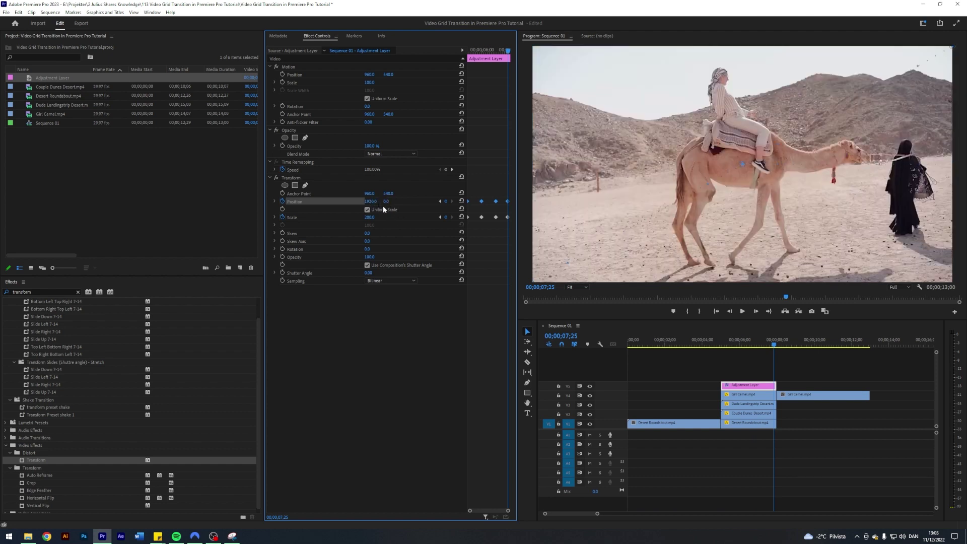
pyautogui.moveTo(503, 195); pyautogui.dragTo(511, 219)
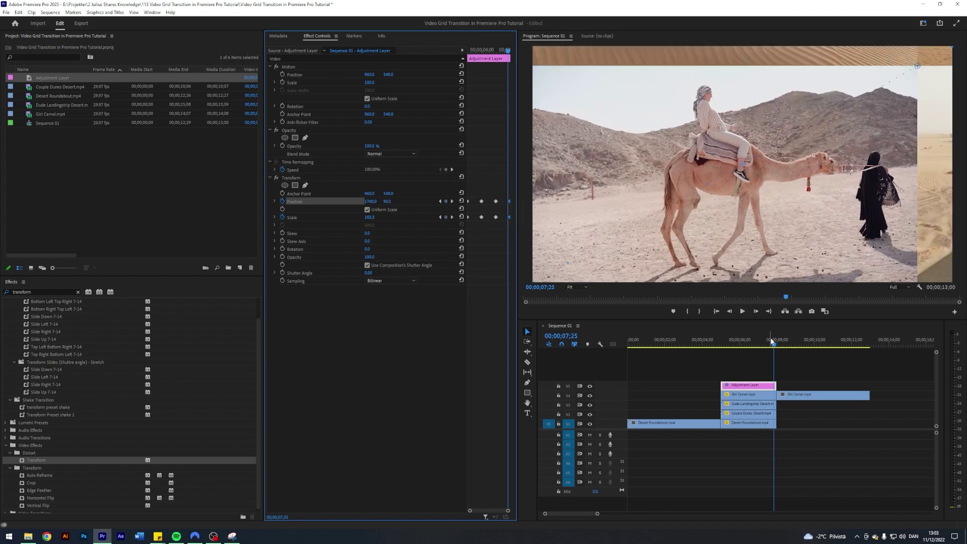
# Play back the grid transition from just before the adjustment layer.
pyautogui.click(774, 343)
pyautogui.moveTo(774, 344); pyautogui.dragTo(721, 354)
pyautogui.click(740, 368)
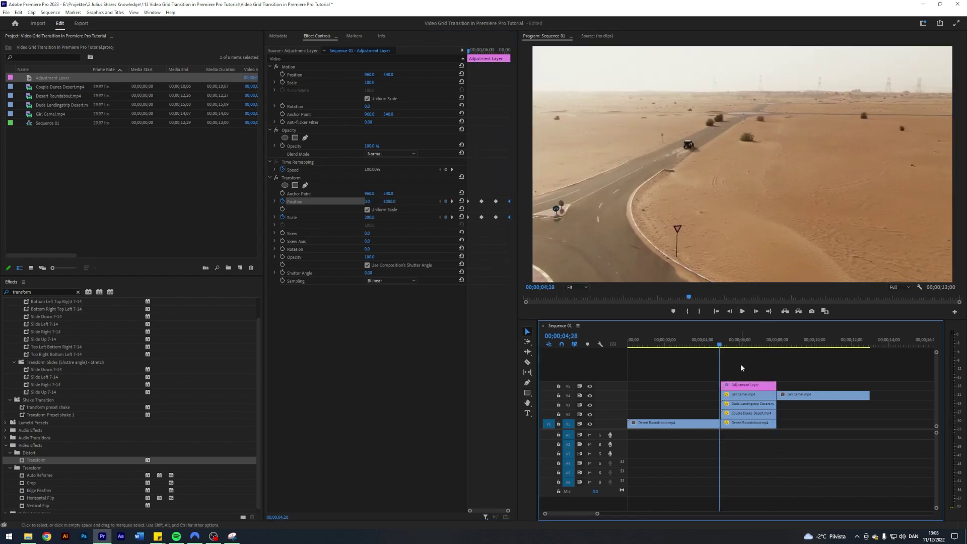
pyautogui.press('space')
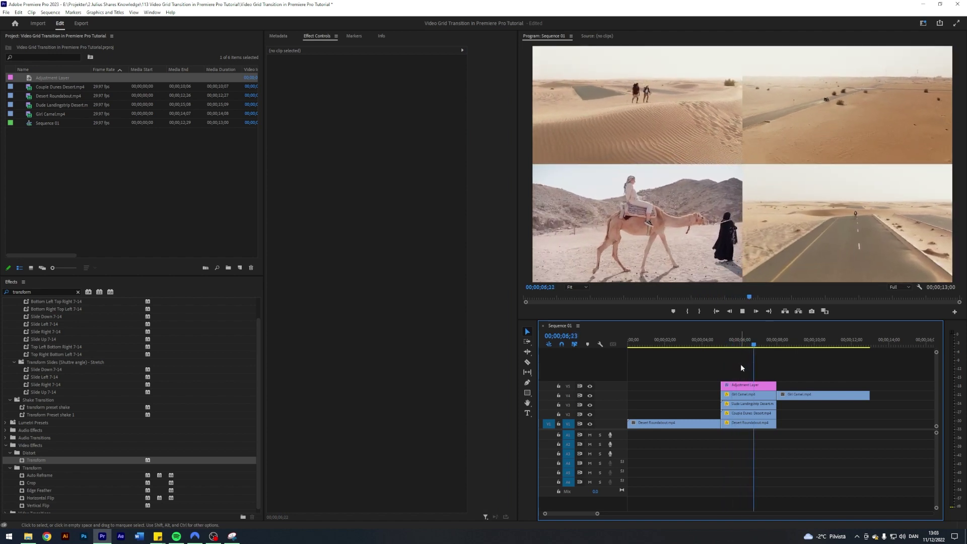
# Apply Ease In and Ease Out temporal interpolation to the first two pairs of Transform position and scale keyframes.
pyautogui.moveTo(772, 344); pyautogui.dragTo(738, 346)
pyautogui.click(744, 386)
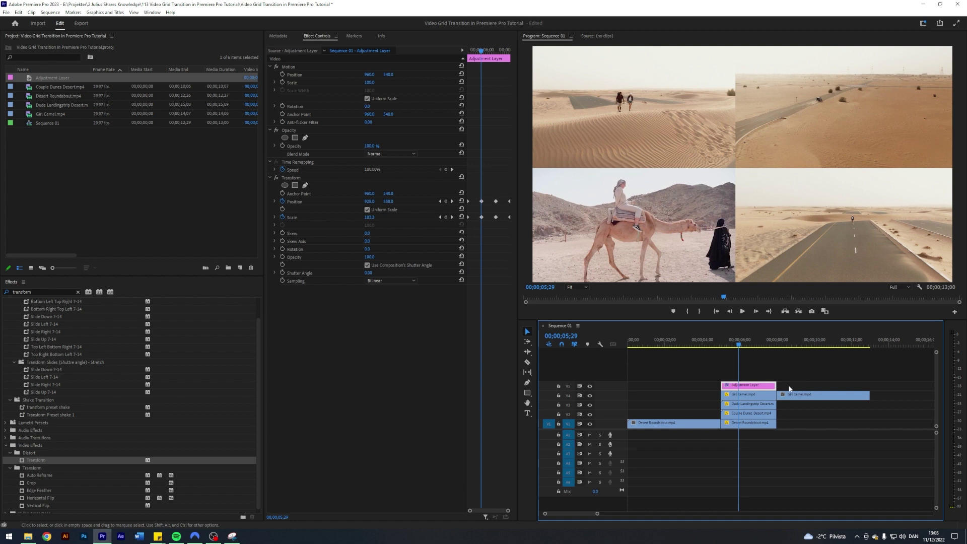
pyautogui.rightClick(481, 202)
pyautogui.moveTo(517, 263)
pyautogui.click(599, 310)
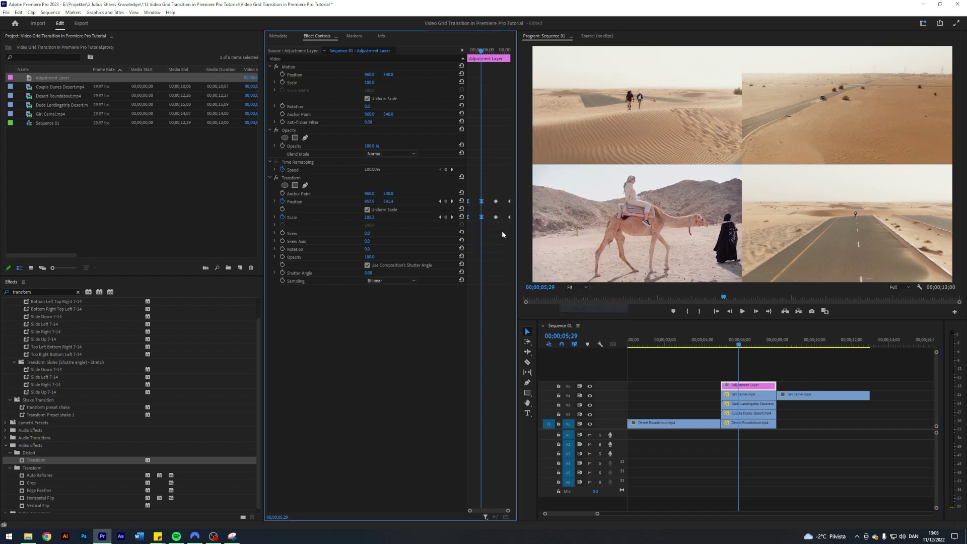
pyautogui.rightClick(483, 221)
pyautogui.moveTo(517, 281)
pyautogui.click(580, 334)
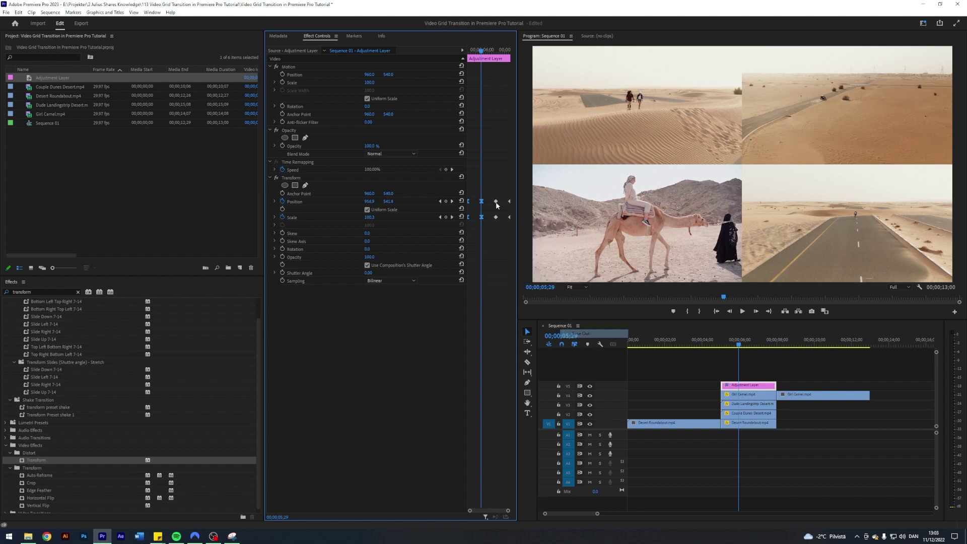
# Apply Ease In and Ease Out temporal interpolation to the last two pairs of Transform position and scale keyframes.
pyautogui.moveTo(491, 192); pyautogui.dragTo(524, 242)
pyautogui.rightClick(497, 217)
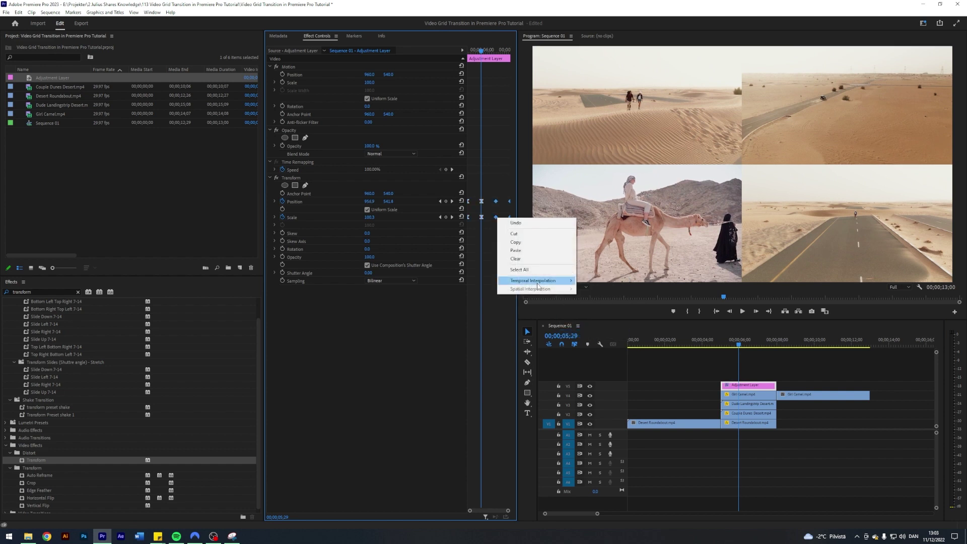
pyautogui.moveTo(539, 281)
pyautogui.click(598, 327)
pyautogui.rightClick(497, 217)
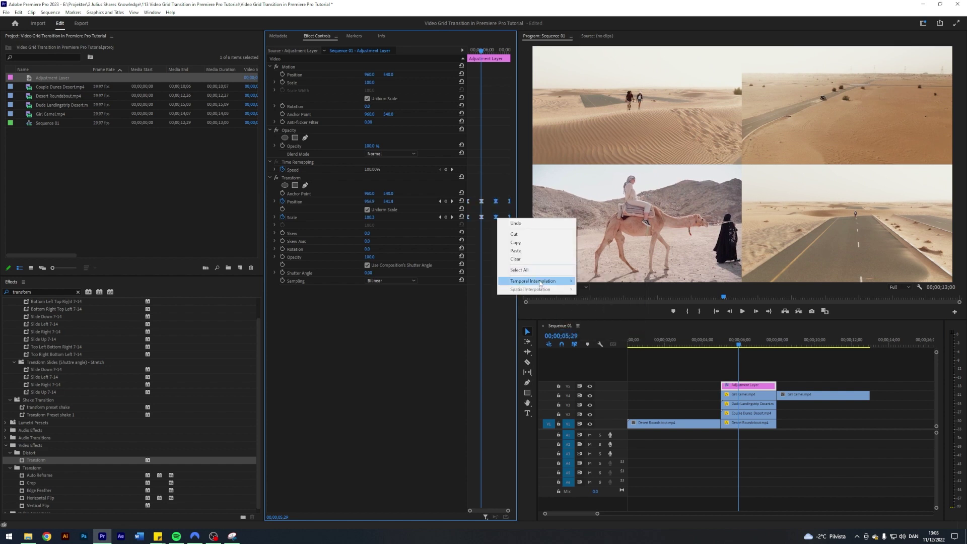
pyautogui.click(603, 333)
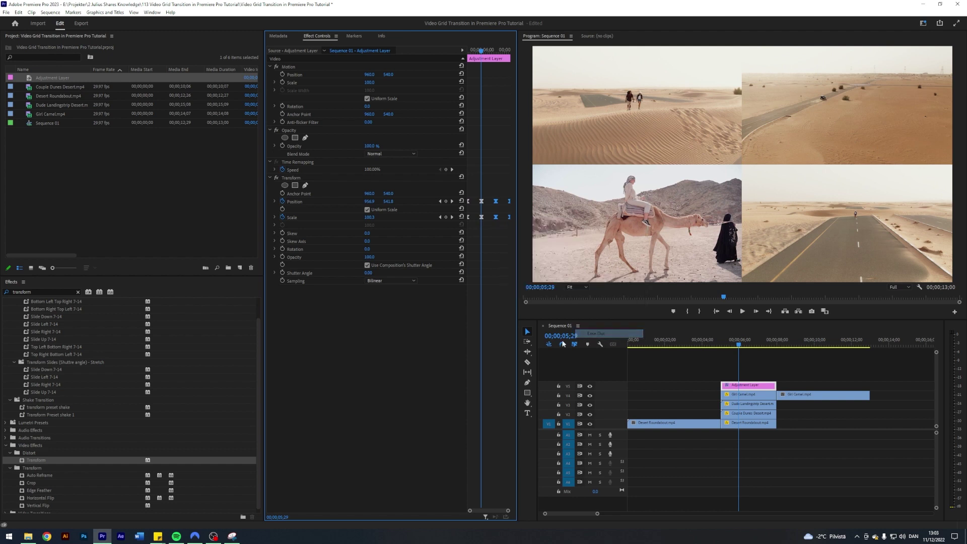
# Disable Use Composition's Shutter Angle, set the Transform shutter angle to 180, and check the motion blur during the zoom-out.
pyautogui.click(367, 265)
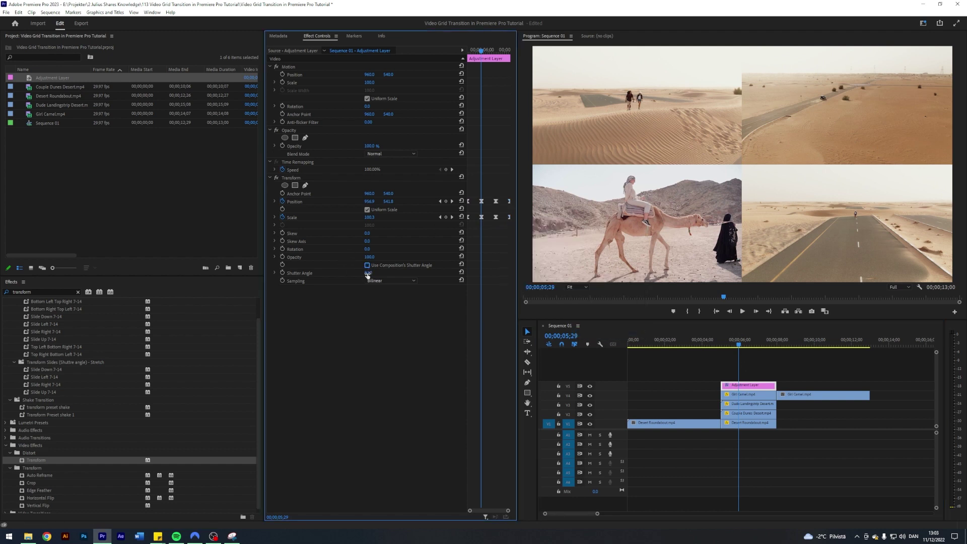
pyautogui.click(367, 273)
pyautogui.write('18')
pyautogui.click(732, 347)
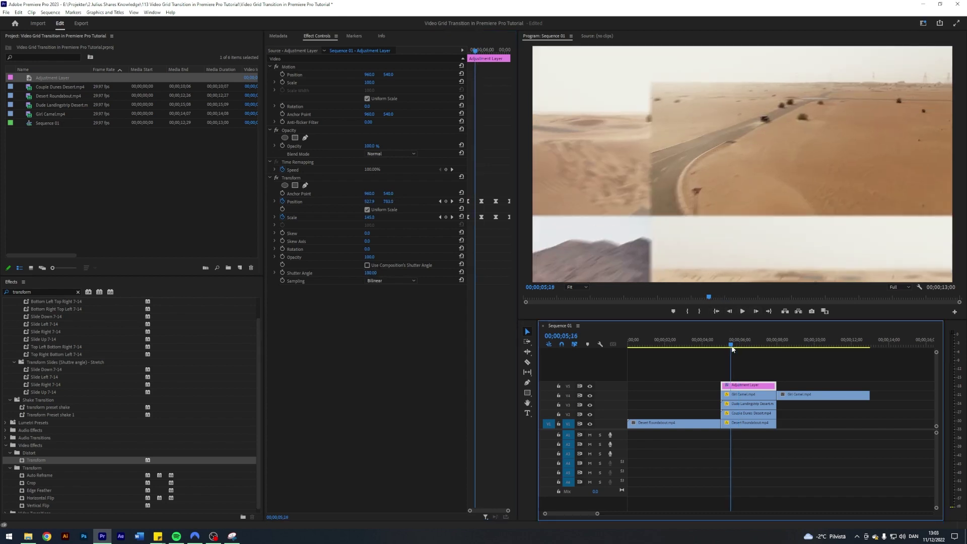